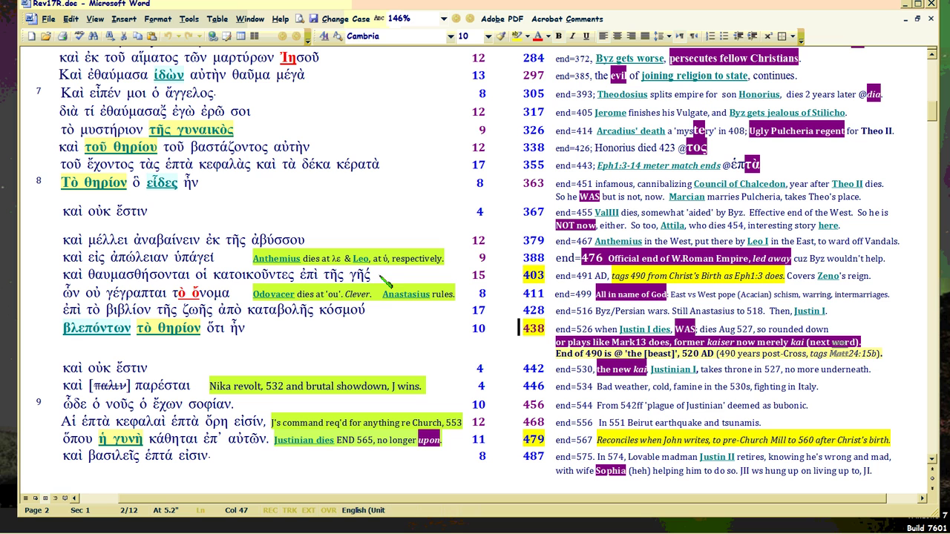
Select the word ὧν, then table rows 411 through 438, and clear the selection
click(375, 276)
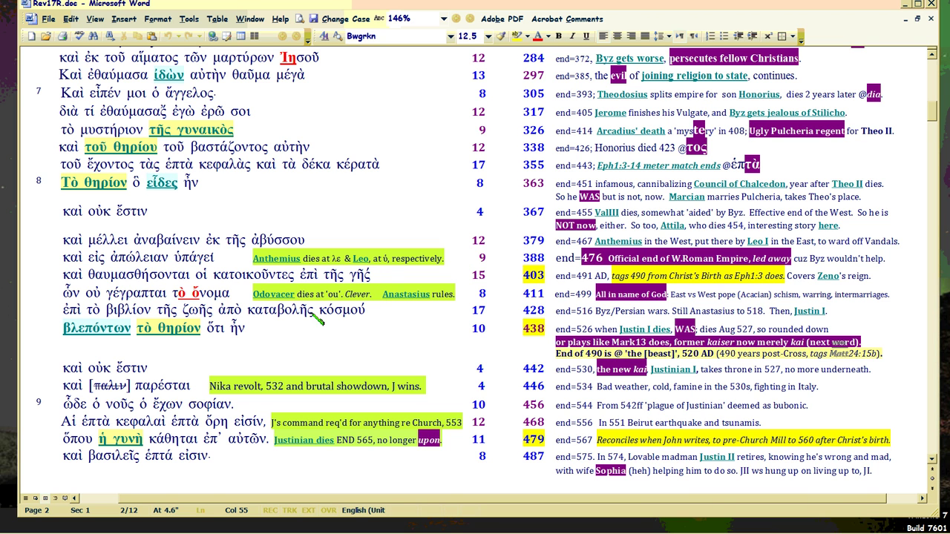
click(68, 296)
drag(72, 295, 89, 304)
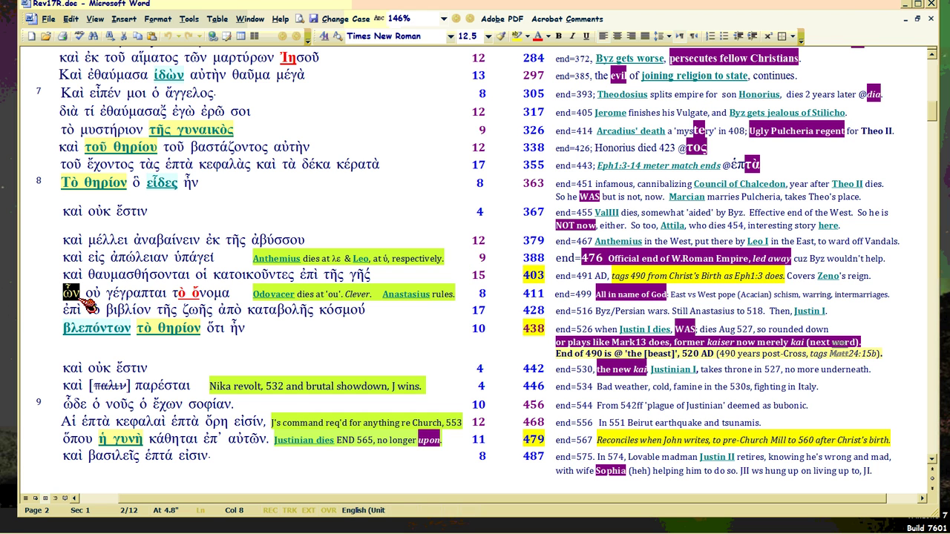
click(243, 297)
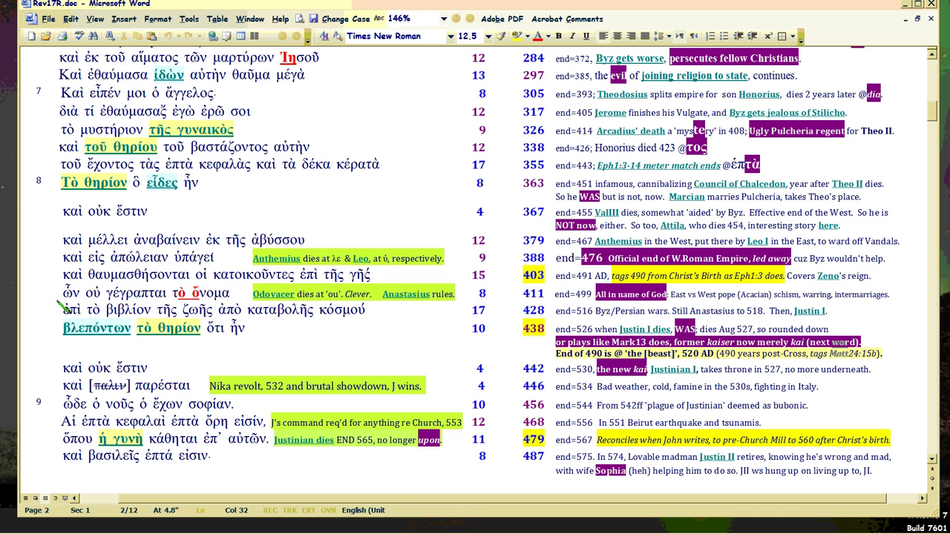
mouse_move(67, 295)
mouse_down()
mouse_move(72, 334)
mouse_move(115, 336)
mouse_move(64, 339)
mouse_move(64, 304)
mouse_up()
click(95, 341)
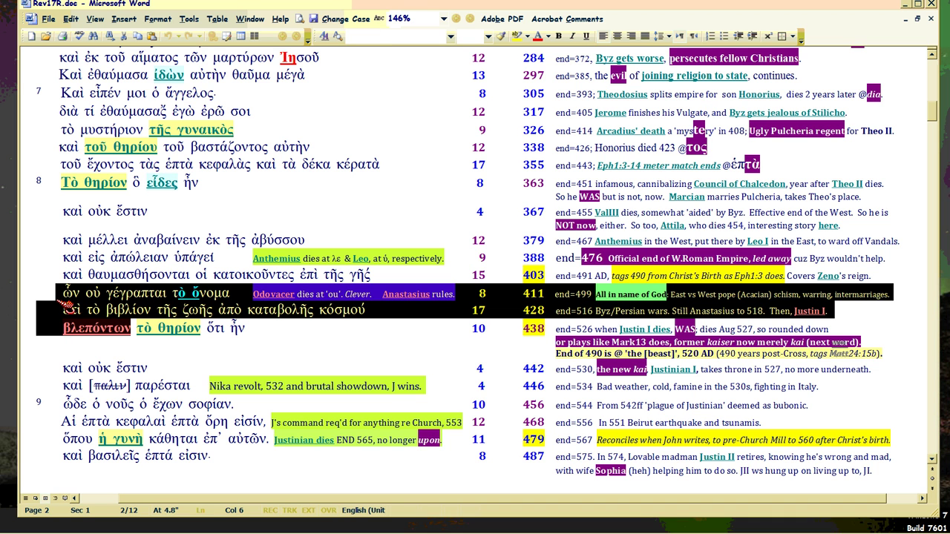
click(182, 351)
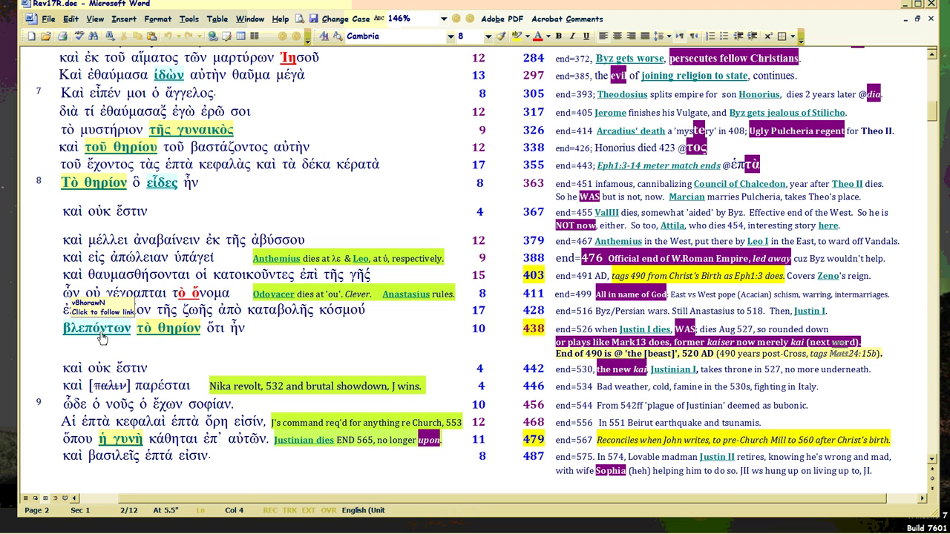
Scroll up and down through Rev17R.doc to survey the meter table and notes
scroll(141, 291, up, 2)
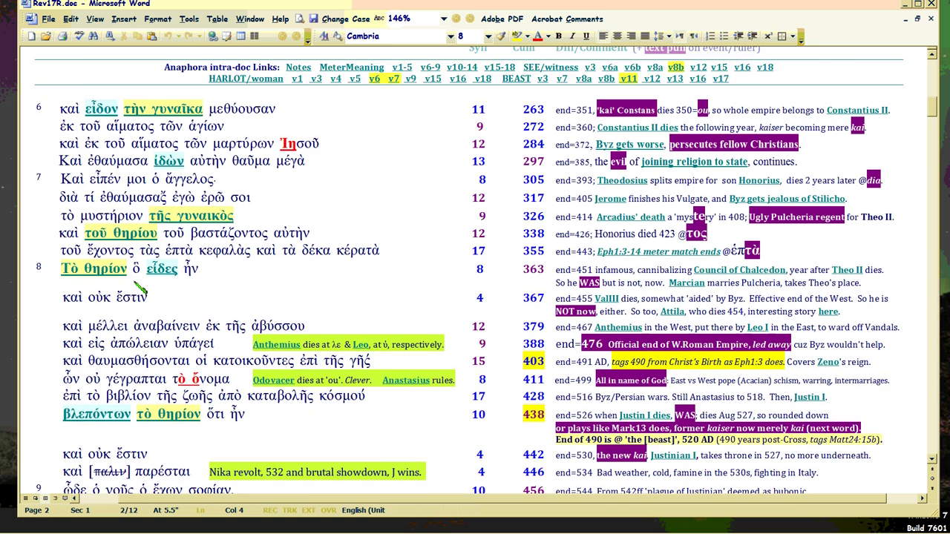
scroll(141, 291, up, 4)
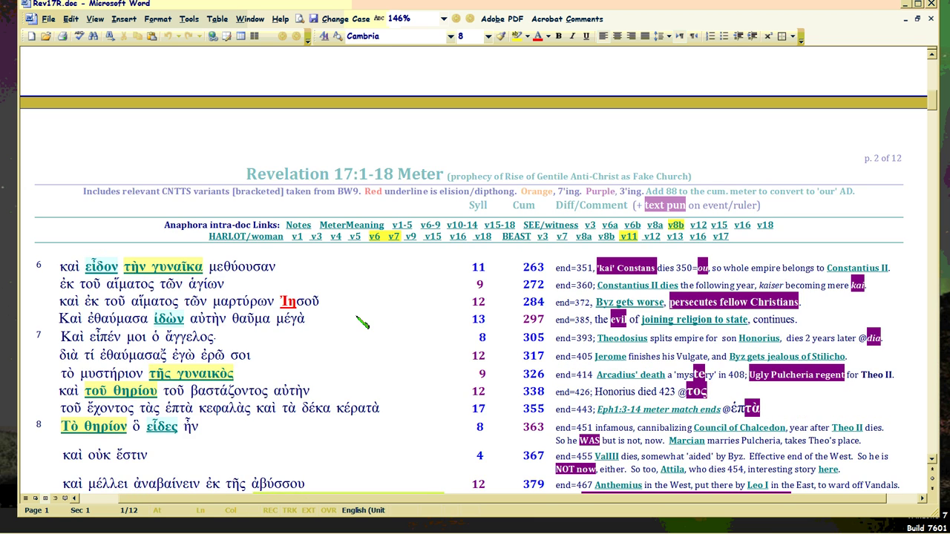
scroll(362, 322, up, 2)
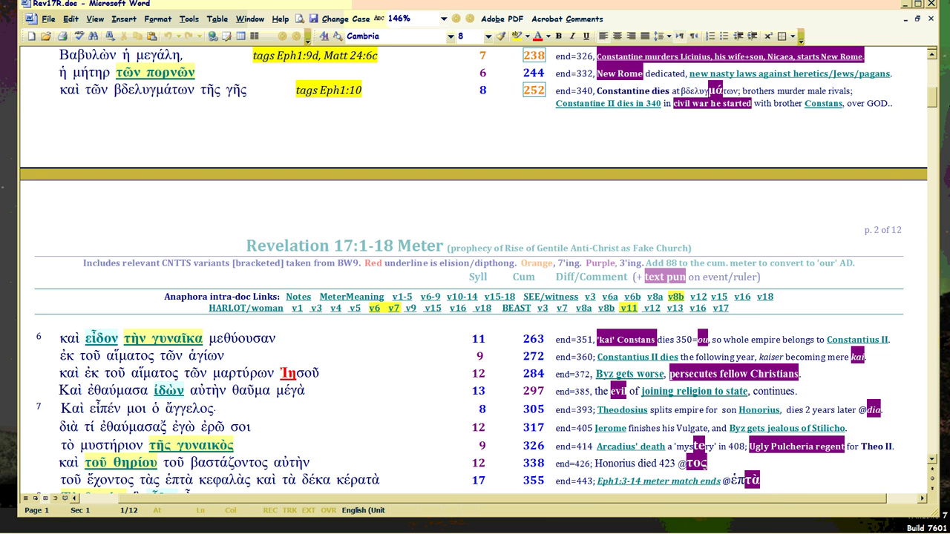
drag(934, 98, 934, 112)
scroll(285, 256, down, 3)
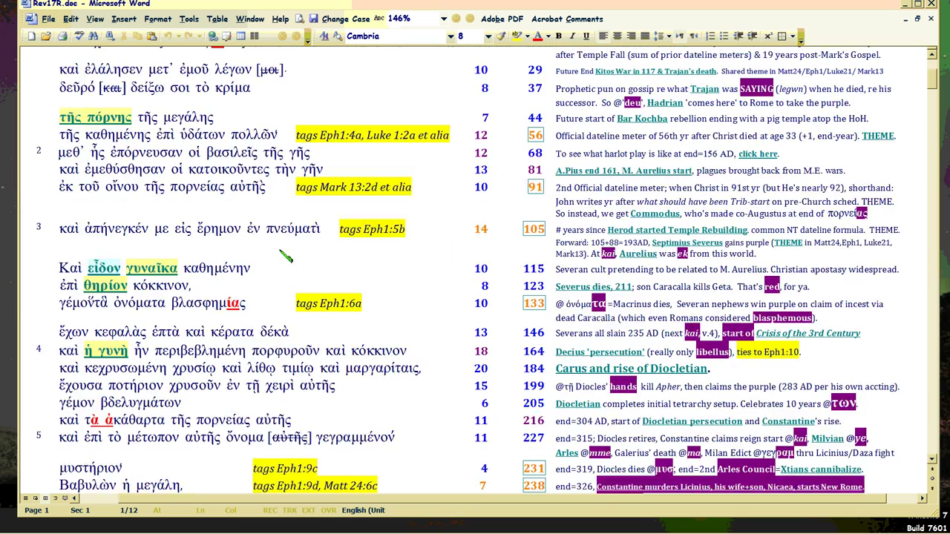
scroll(286, 256, down, 2)
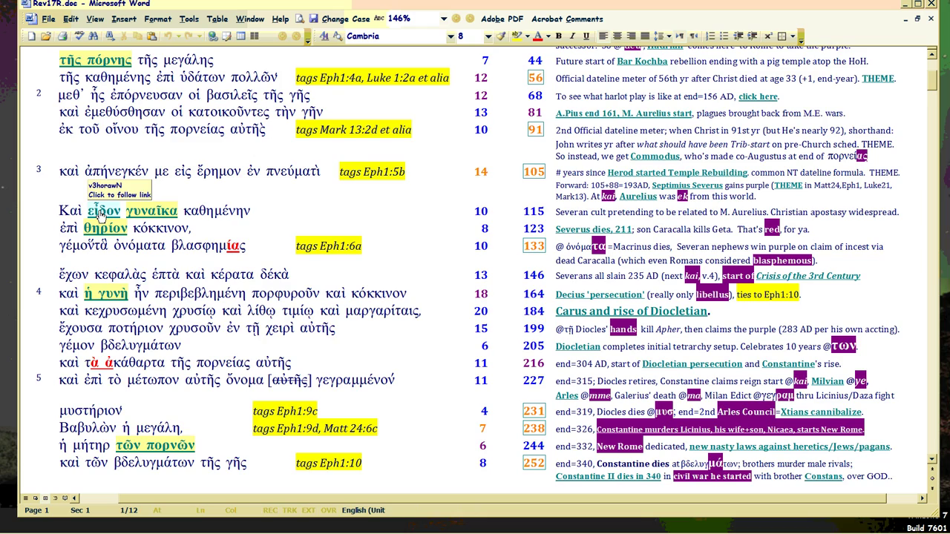
scroll(274, 261, down, 12)
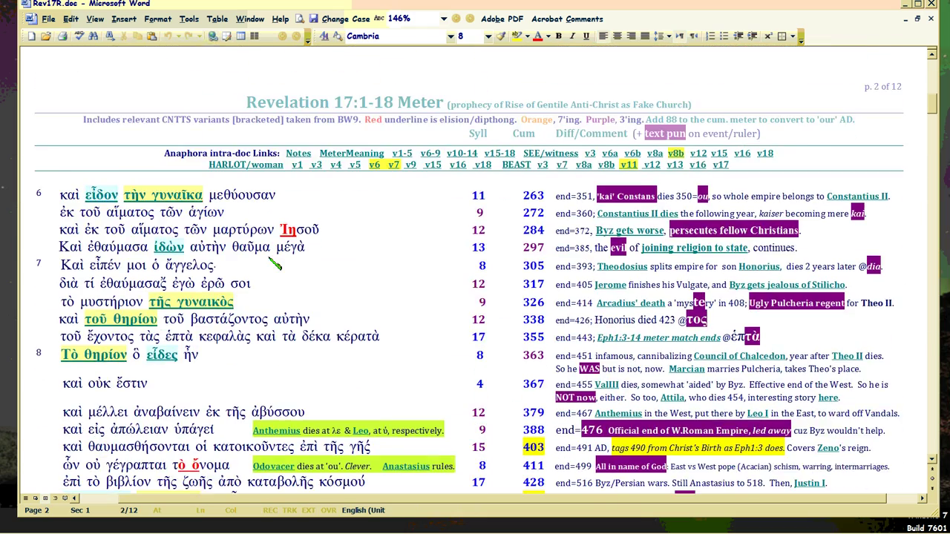
scroll(274, 262, down, 2)
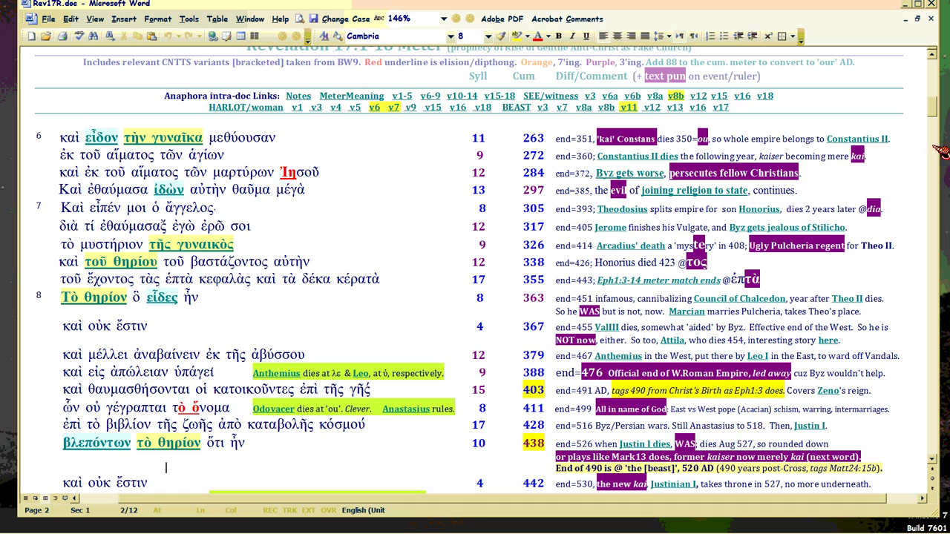
drag(932, 111, 935, 72)
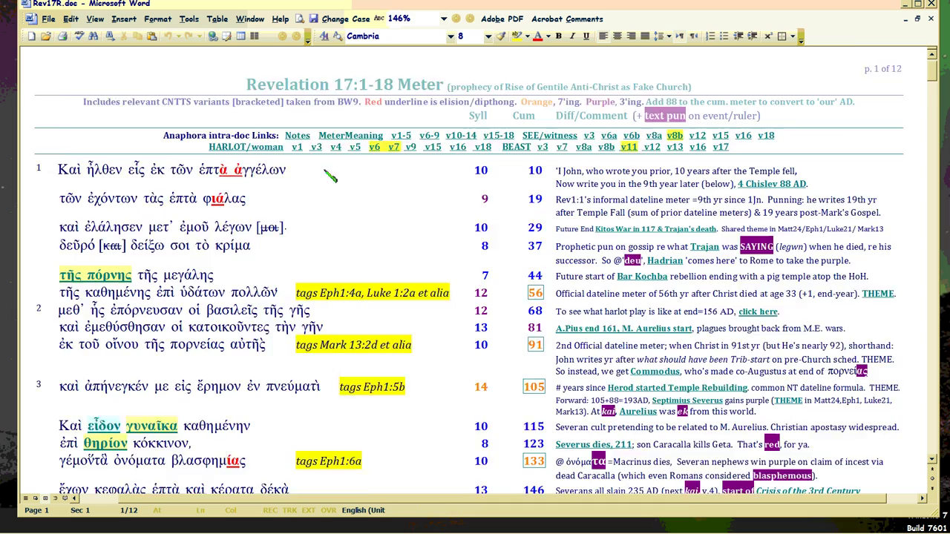
scroll(371, 222, down, 5)
scroll(391, 254, up, 4)
scroll(443, 212, down, 3)
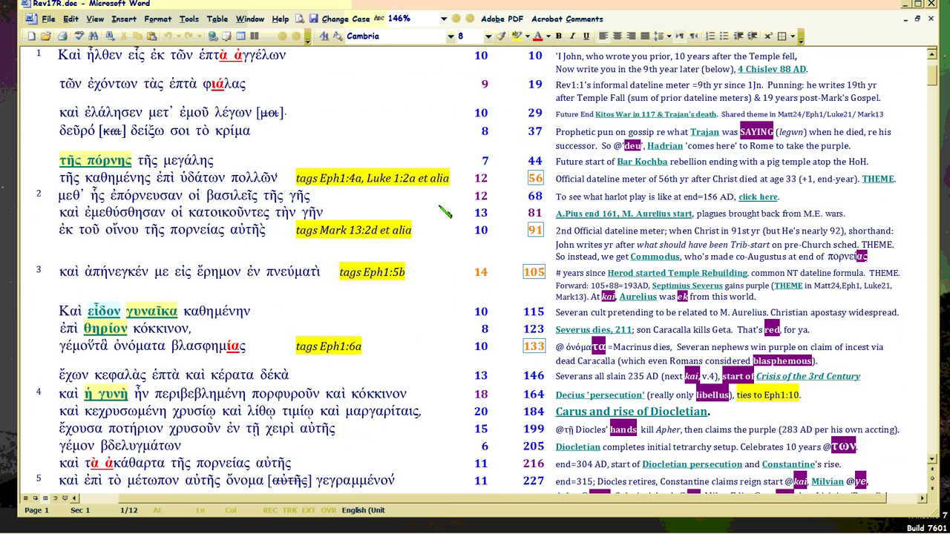
scroll(440, 218, down, 6)
scroll(440, 218, down, 10)
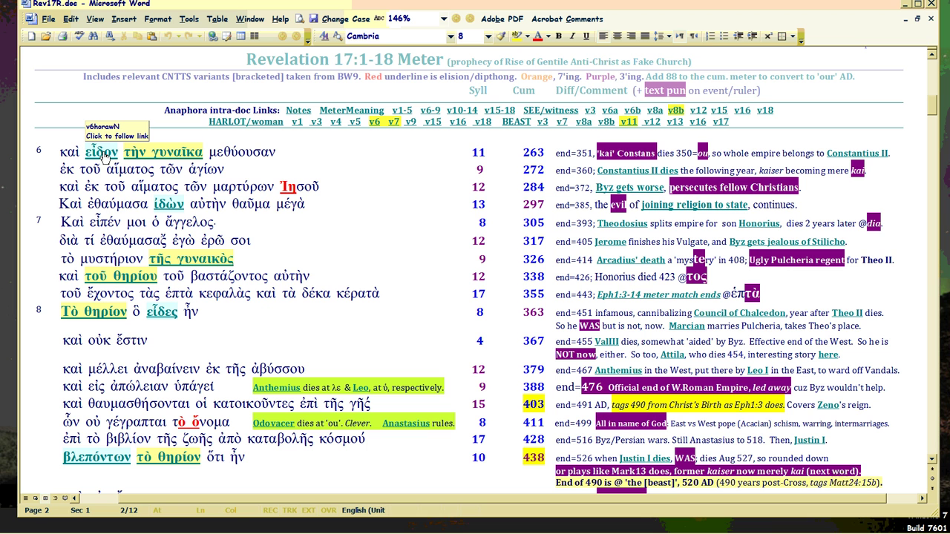
scroll(362, 264, down, 1)
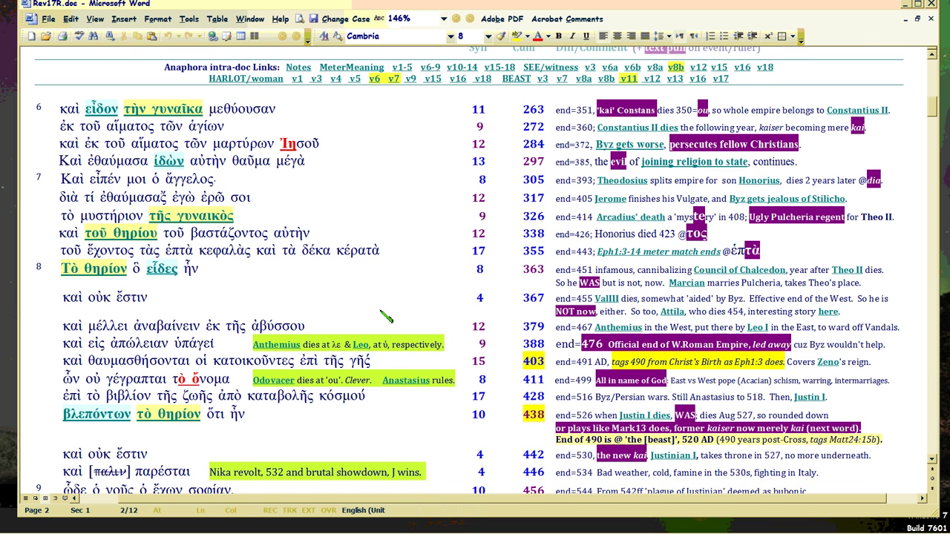
Select ἦν in verse 8, then the final ἦν of the βλεπόντων line
double_click(194, 271)
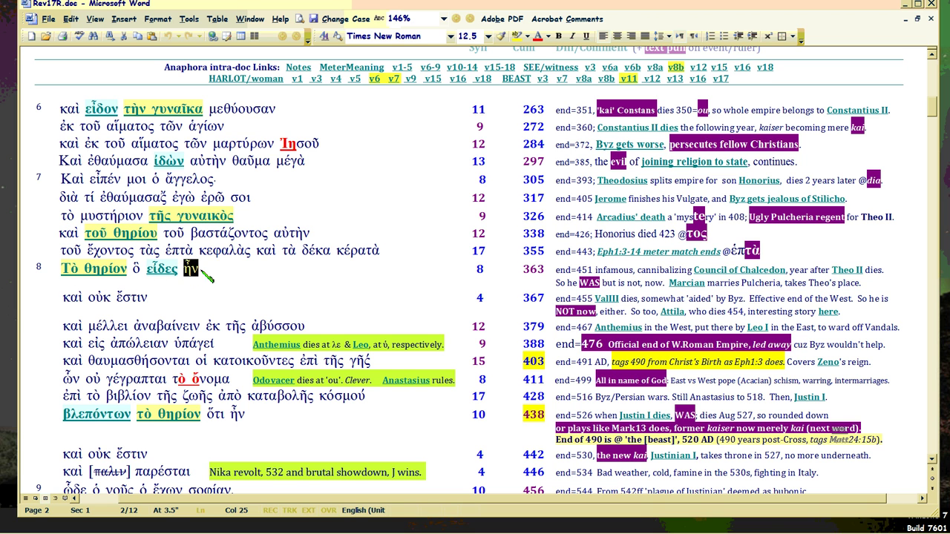
click(97, 434)
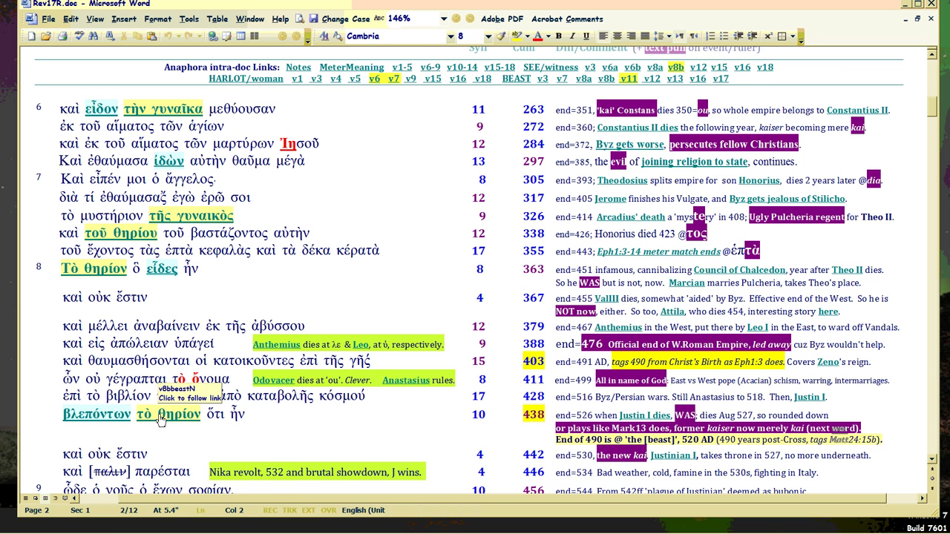
drag(229, 422, 250, 422)
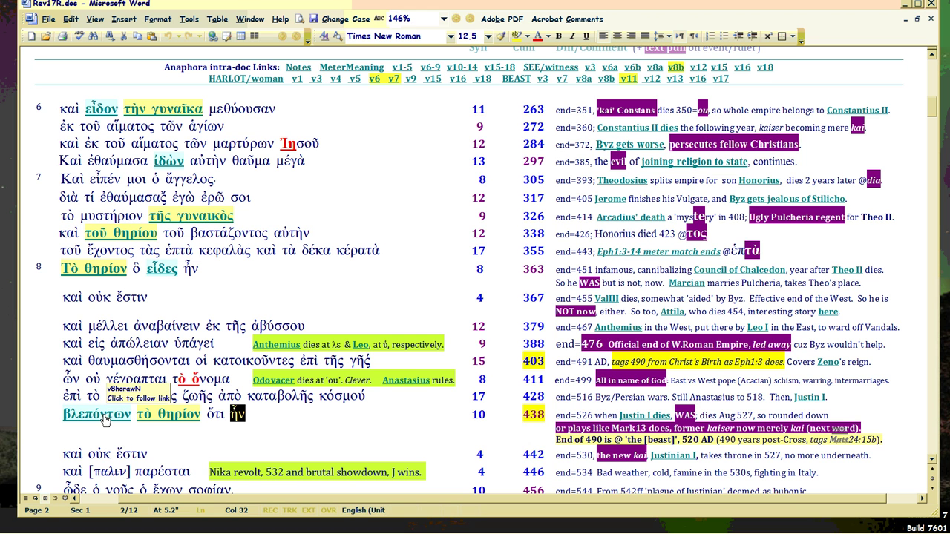
click(232, 420)
drag(232, 423, 247, 423)
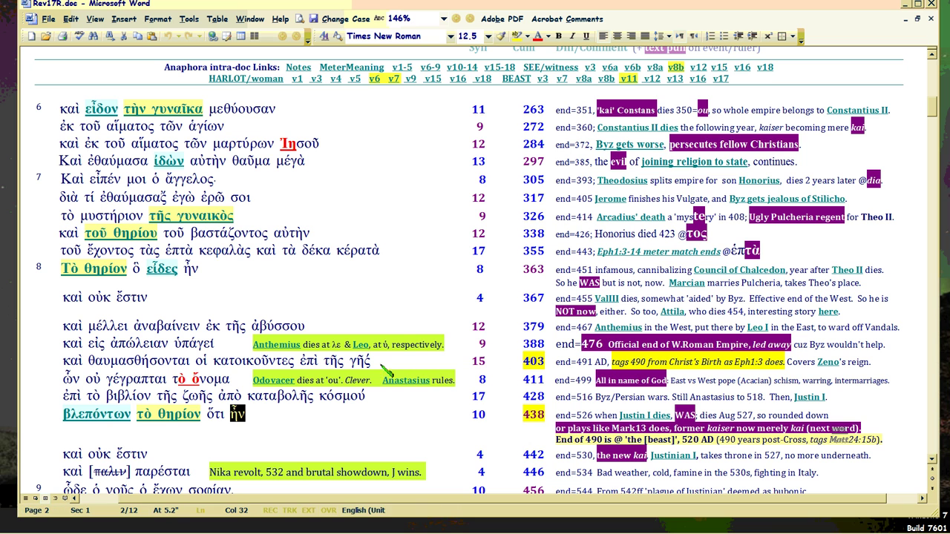
Select ἦν in verse 8, the καὶ οὐκ ἔστιν line and the καὶ μέλλει ἀναβαίνειν line
click(185, 270)
double_click(185, 270)
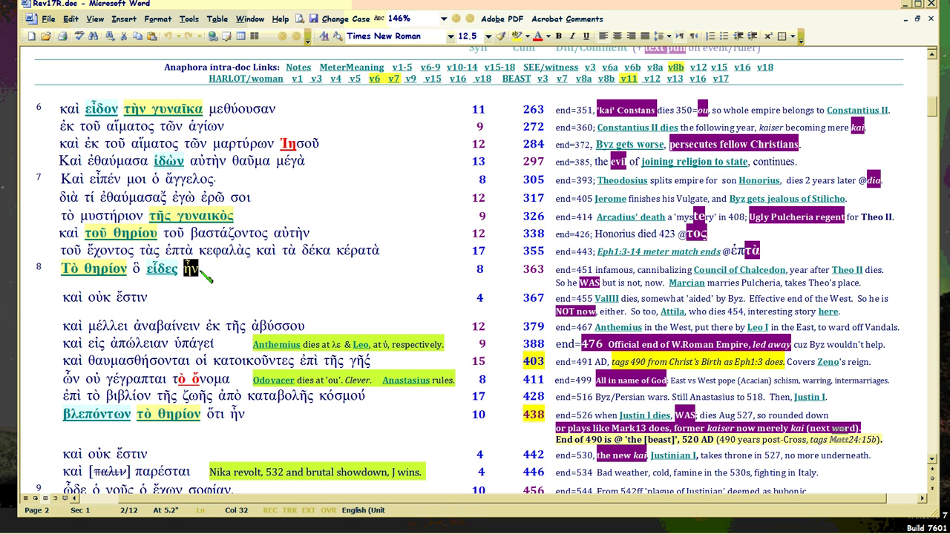
double_click(65, 298)
drag(105, 299, 155, 304)
drag(66, 330, 305, 330)
click(312, 432)
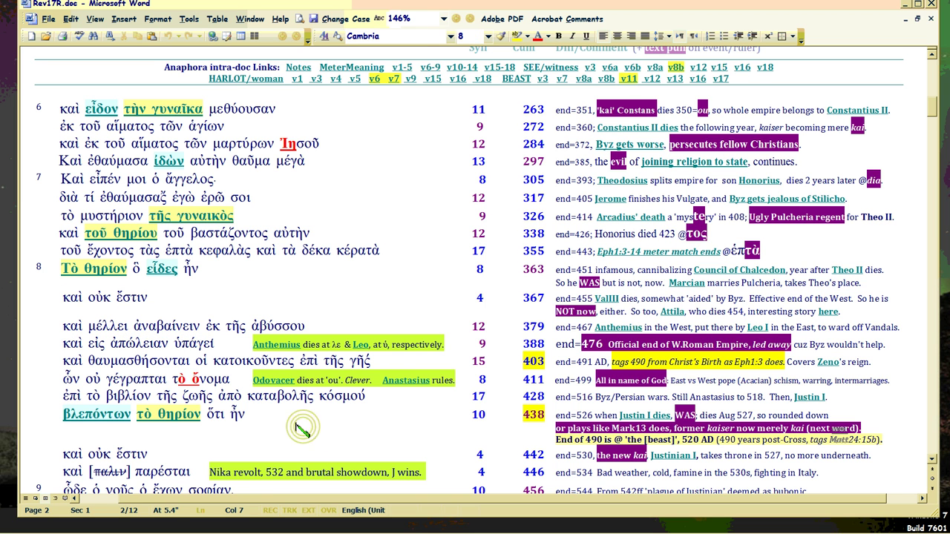
Select the βλεπόντων line's ἦν, the second καὶ οὐκ ἔστιν line and καὶ [παλιν] παρέσται
scroll(293, 379, down, 2)
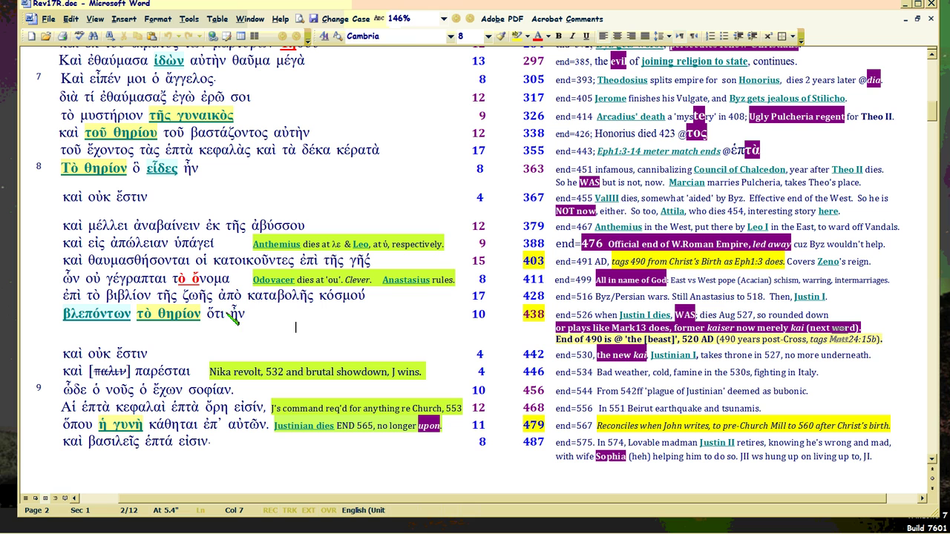
double_click(236, 316)
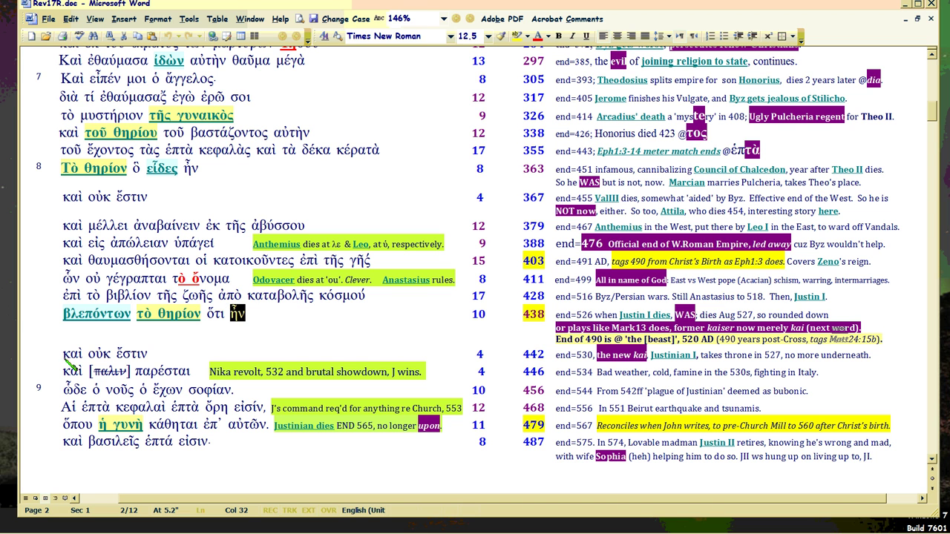
drag(62, 355, 147, 362)
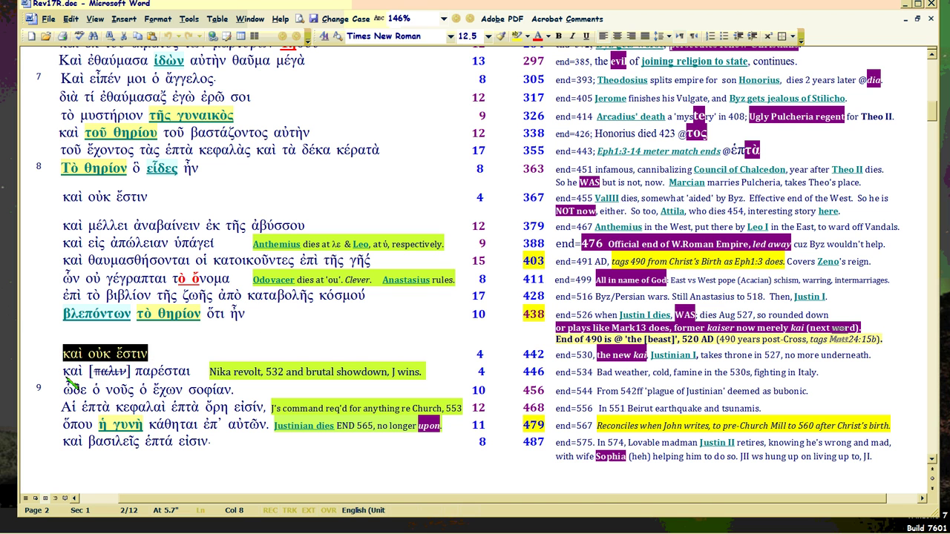
drag(68, 378, 199, 379)
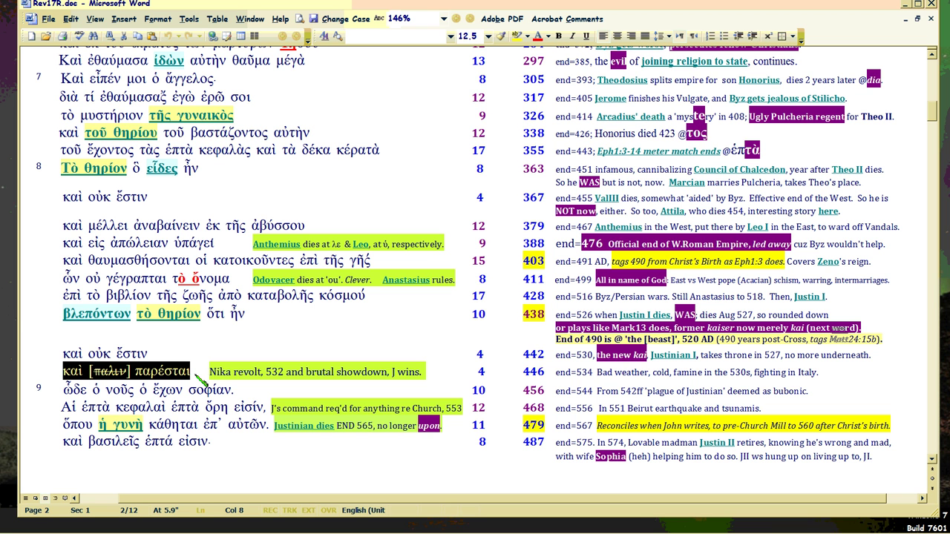
Select table rows 411 through 438, then check the count 10 and totals 438 and 403
scroll(389, 360, up, 1)
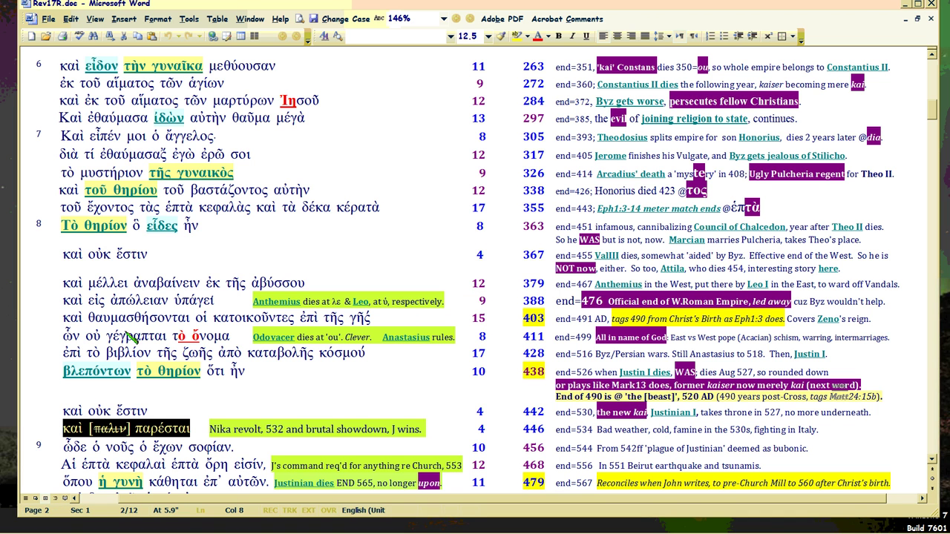
click(70, 339)
drag(72, 353, 77, 376)
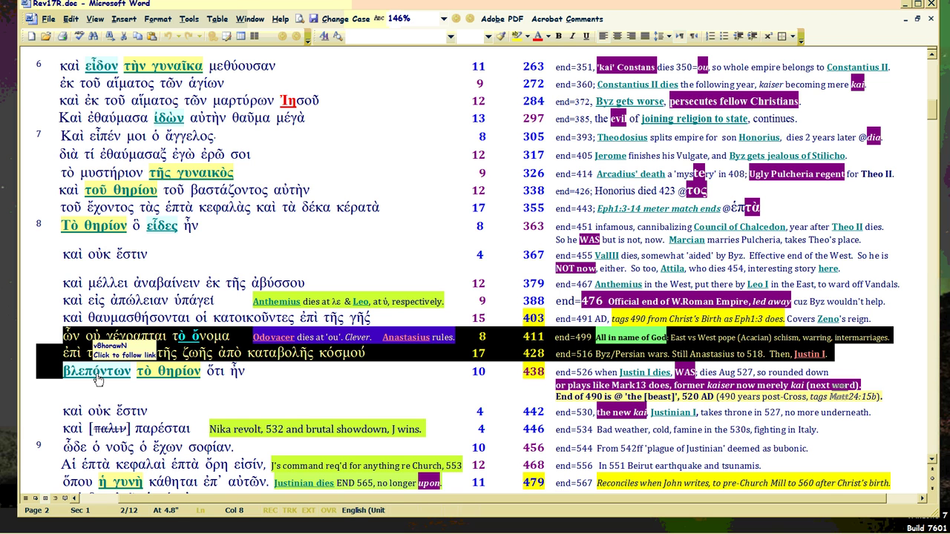
click(330, 389)
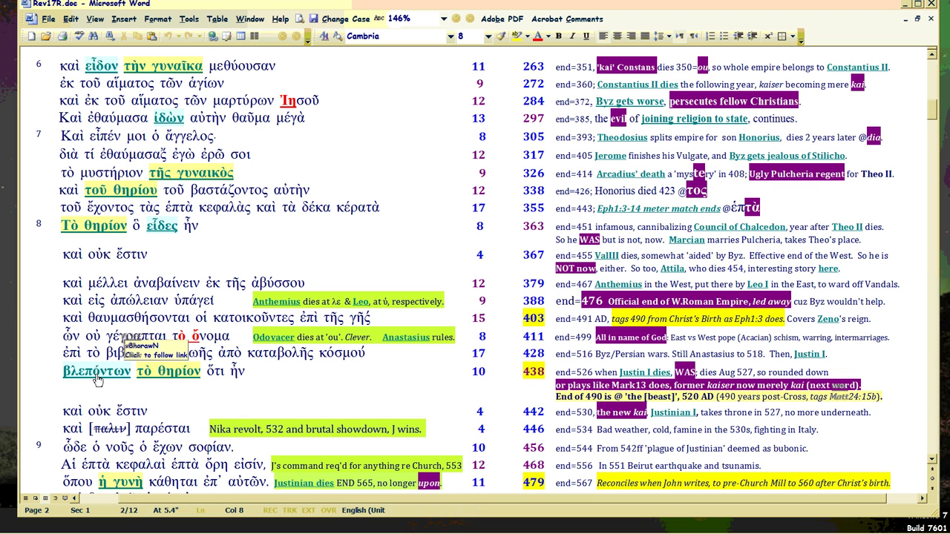
click(468, 373)
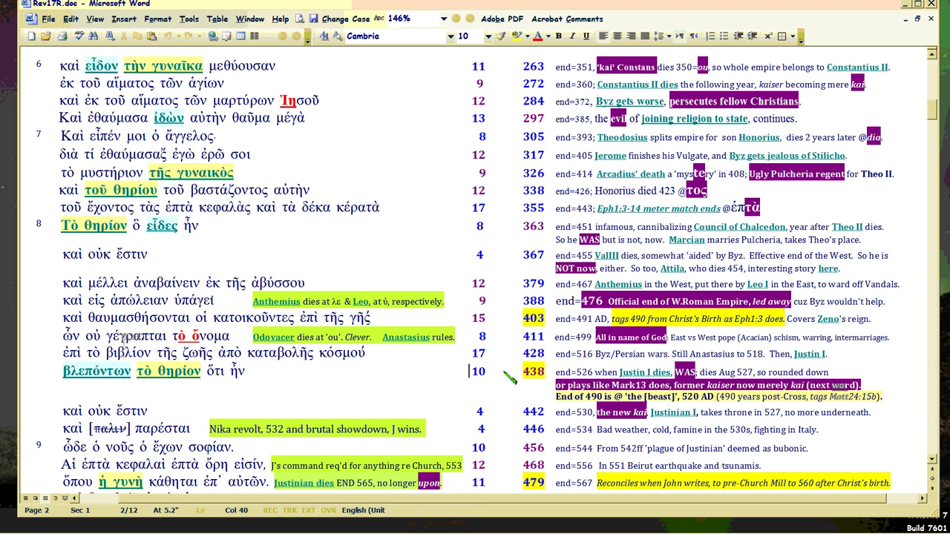
click(546, 371)
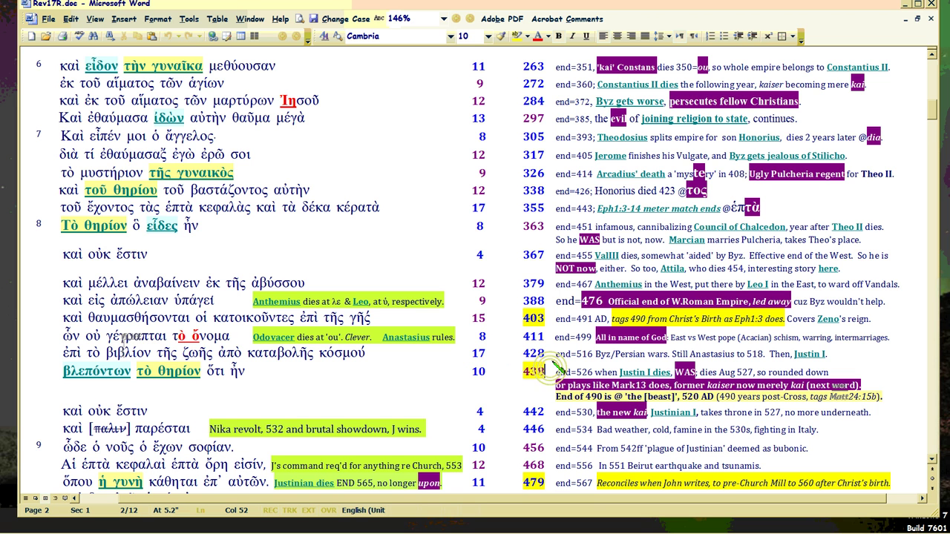
click(552, 321)
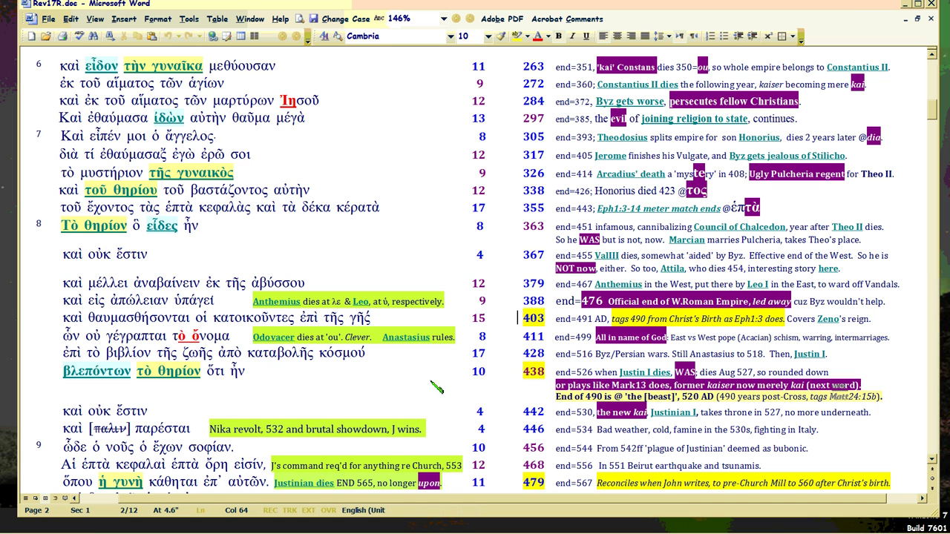
Highlight the word ὢν at the start of the 411 row, retrying until it holds
click(375, 349)
drag(64, 338, 80, 341)
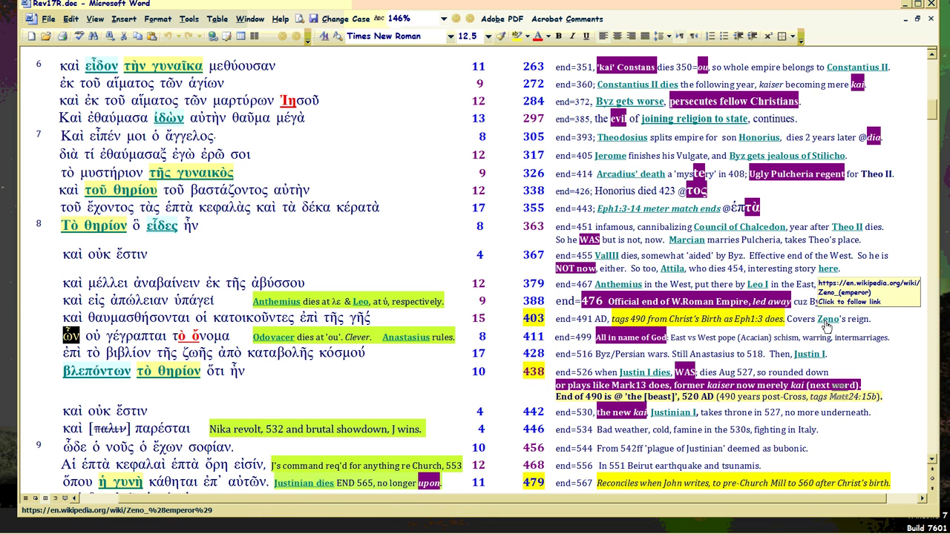
click(64, 336)
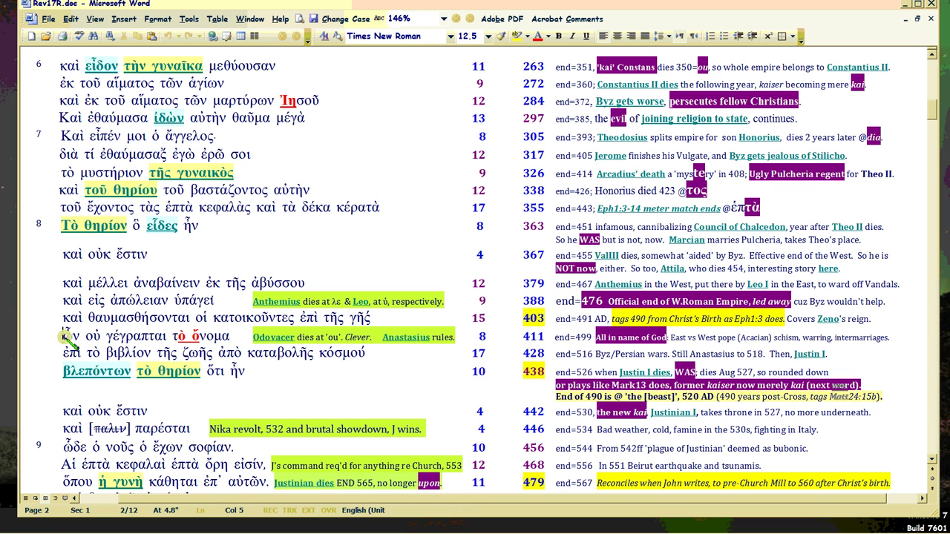
drag(63, 337, 83, 339)
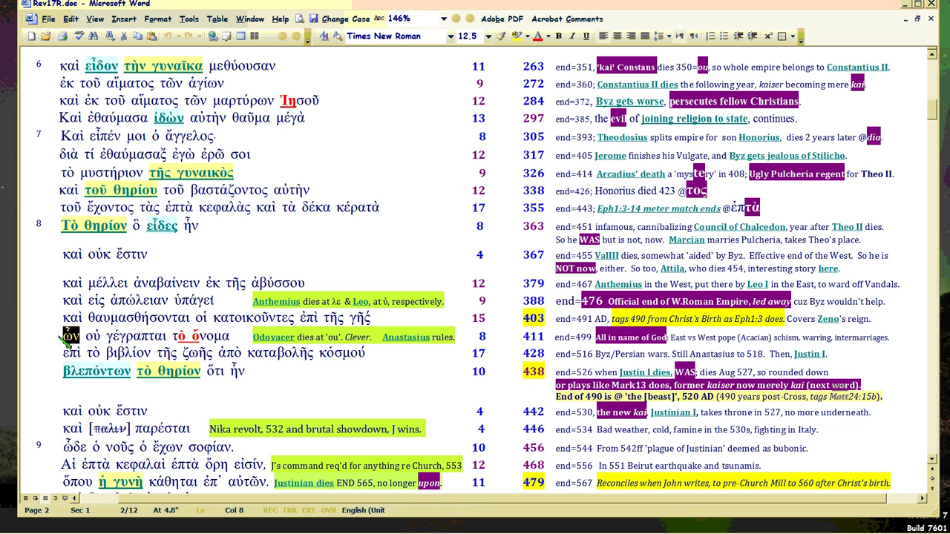
click(55, 343)
drag(55, 342, 84, 339)
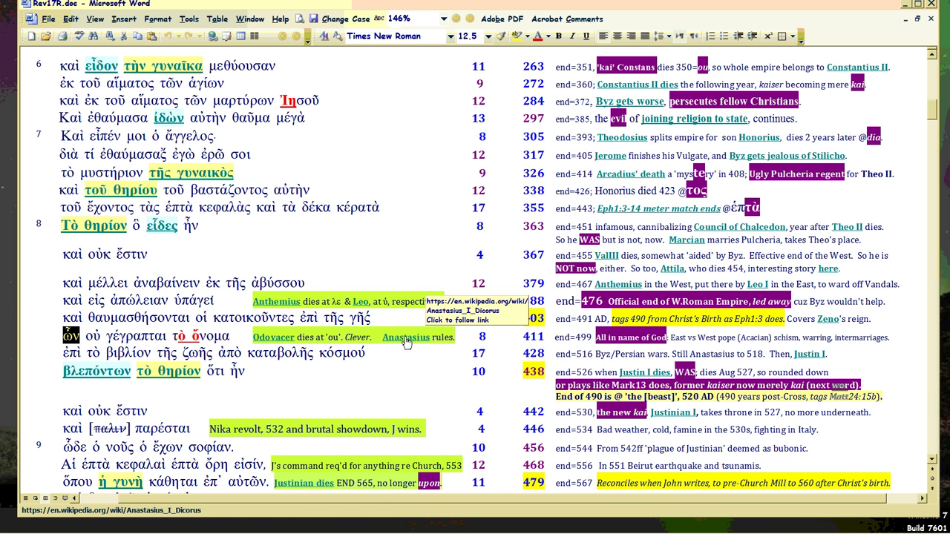
Jump to the v.8b βλεπόντων note on page 8 and check its 517-9 AD date and Sevens figures
click(96, 376)
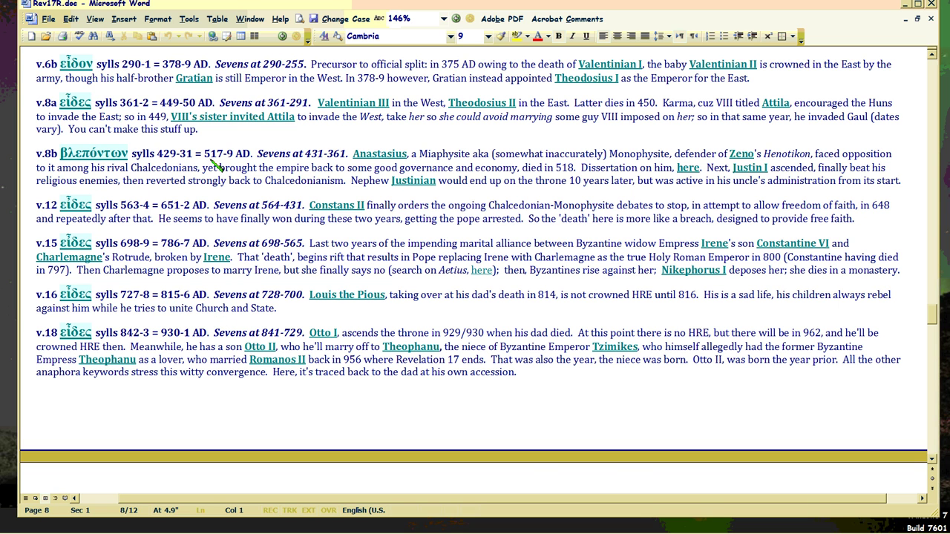
drag(205, 153, 254, 154)
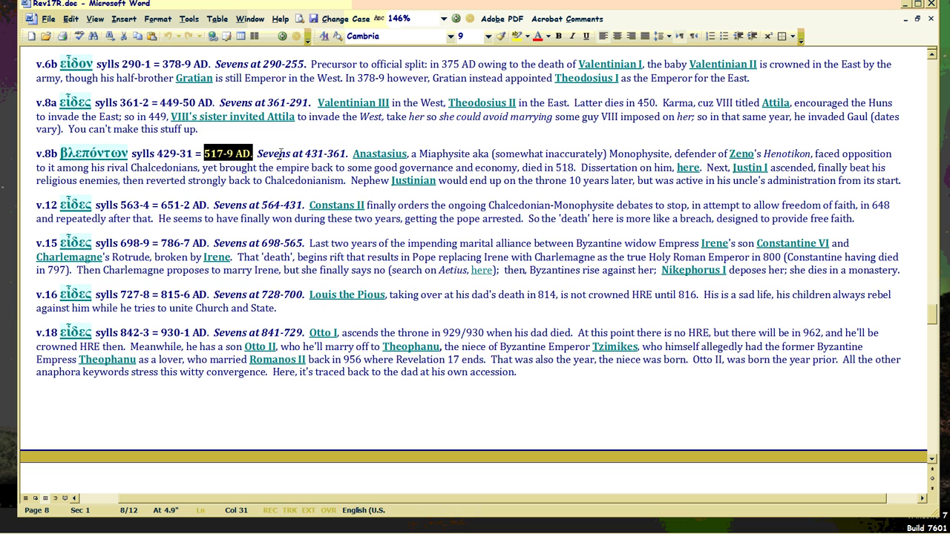
click(276, 154)
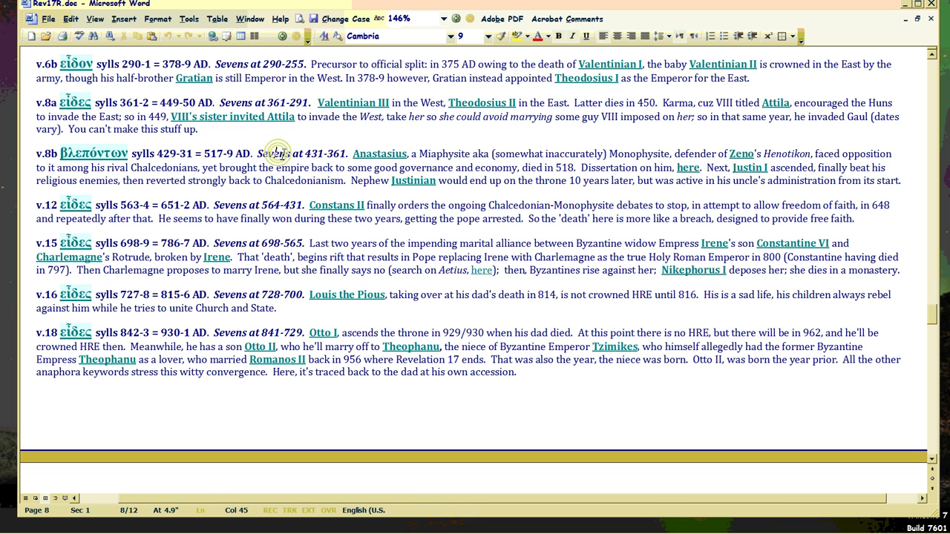
click(324, 154)
click(276, 101)
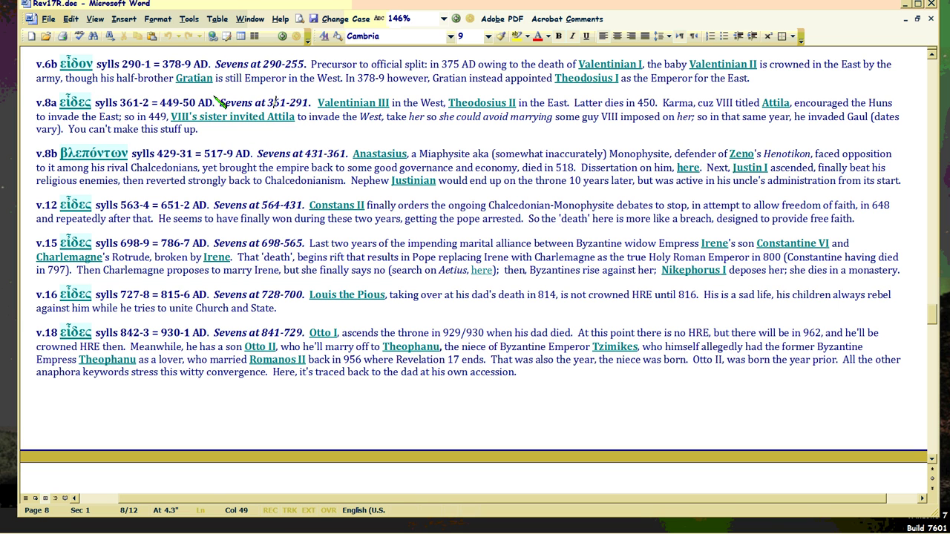
click(233, 101)
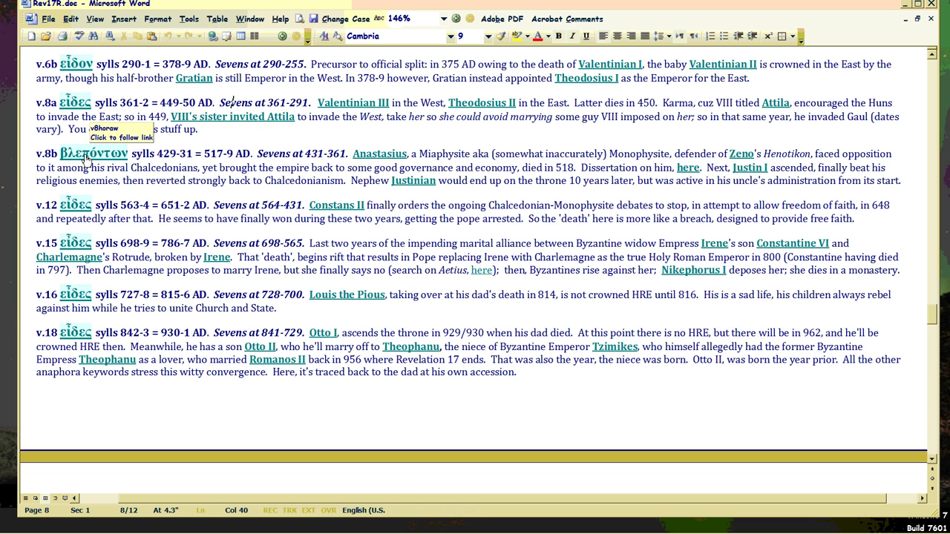
Highlight the 517-9 date, then the word Dissertation before the thesis link
click(206, 156)
drag(206, 156, 239, 167)
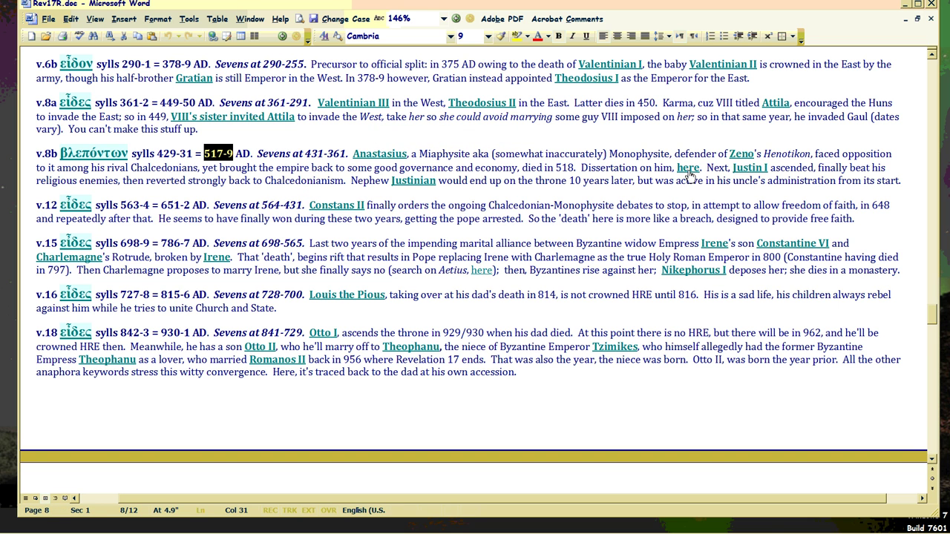
click(584, 167)
drag(585, 168, 640, 171)
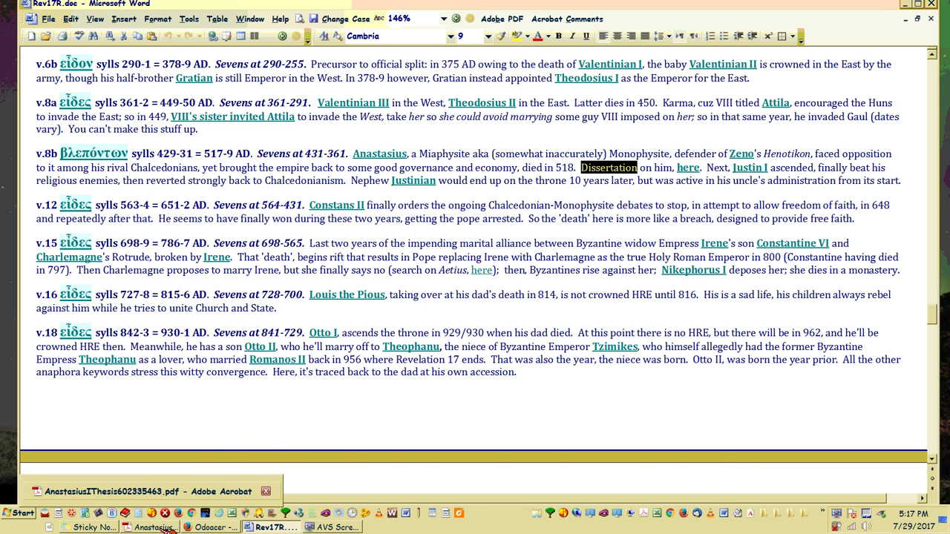
View the Anastasius I thesis PDF, minimise it, and bring up Firefox's Odoacer article
click(149, 516)
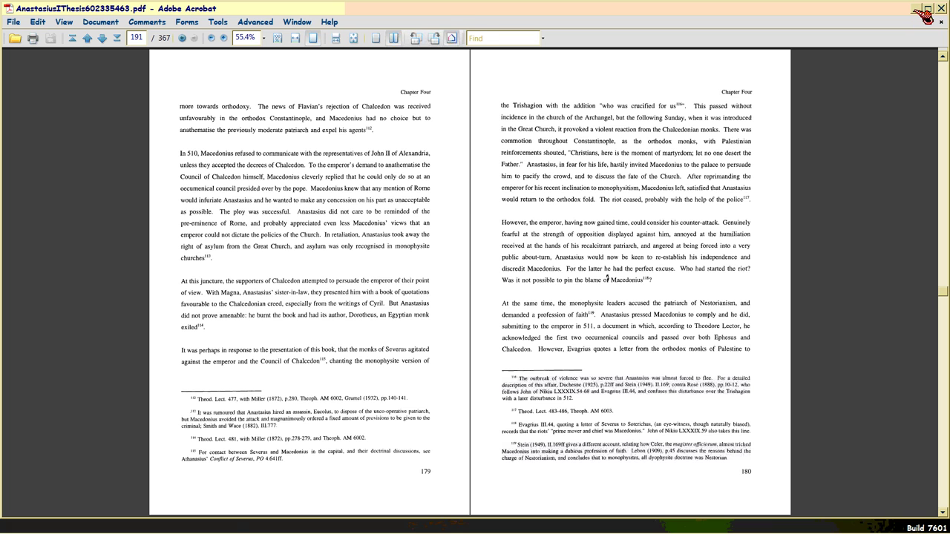
click(920, 9)
click(226, 528)
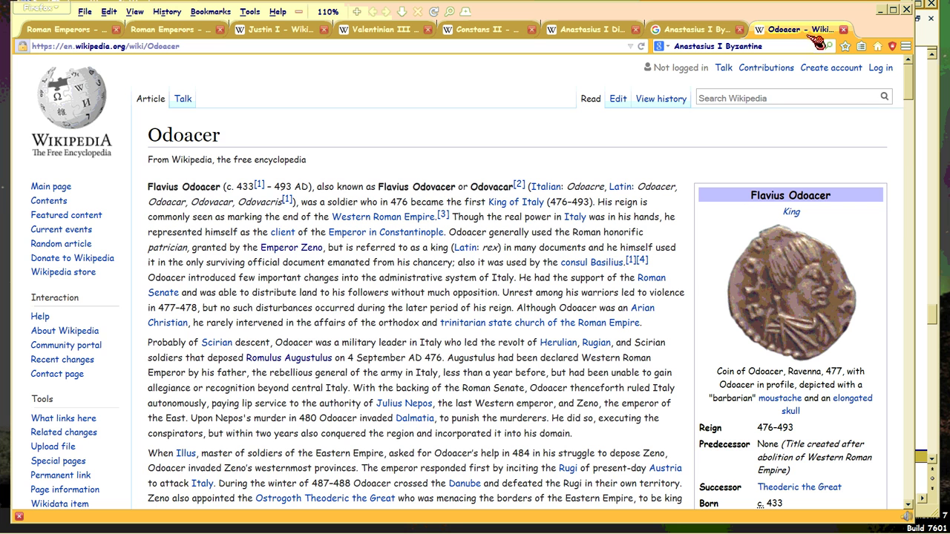
Show the Anastasius I Byzantine search results, note the Oxford thesis hit, then minimise Firefox
click(705, 29)
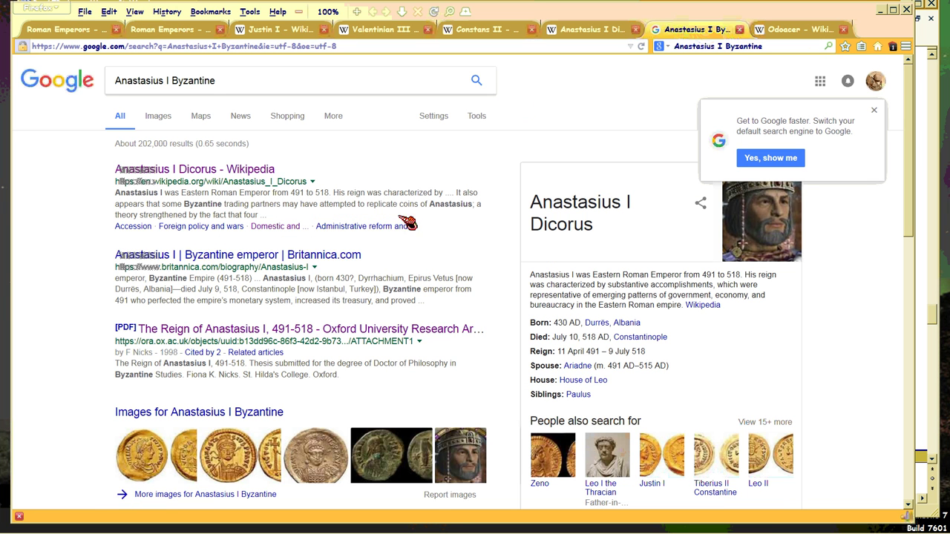
click(202, 329)
click(880, 10)
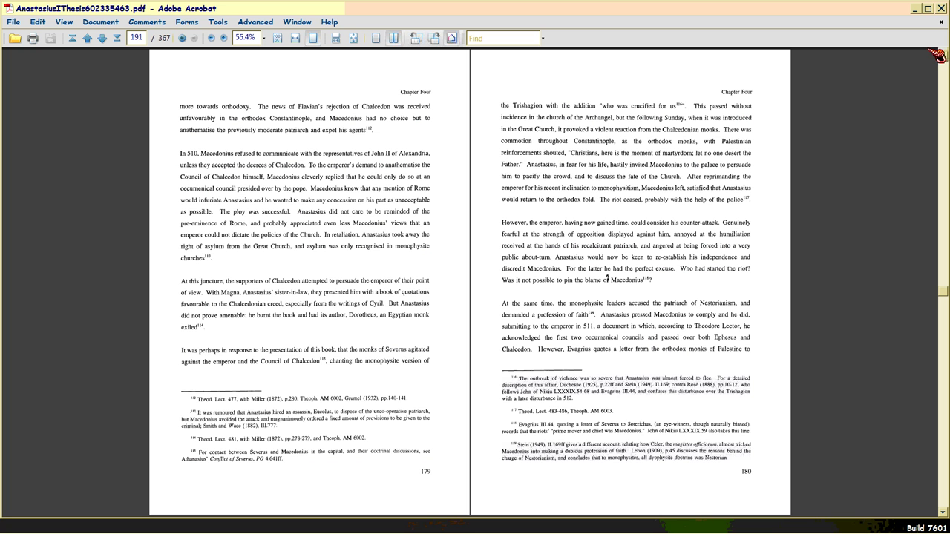
Minimise the Acrobat thesis window to get back to Word's page 8 notes
click(917, 9)
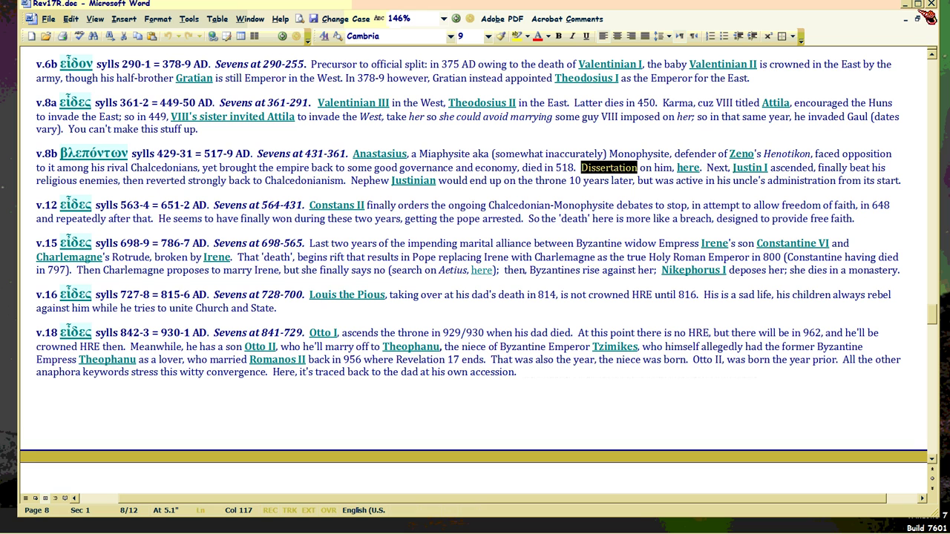
Return via the v.8b link to the meter table and check the 403 and 438 rows
click(95, 158)
scroll(330, 300, up, 4)
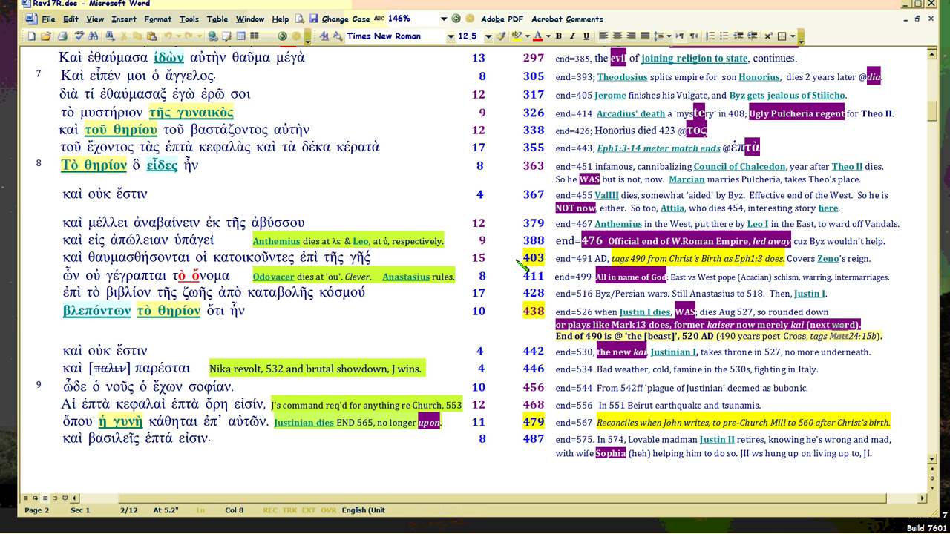
click(514, 257)
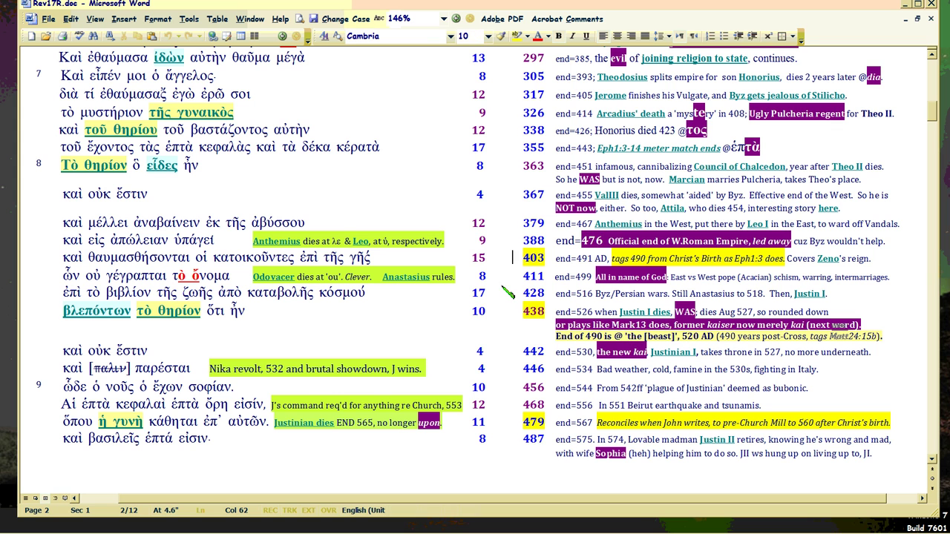
click(516, 310)
click(74, 276)
click(141, 277)
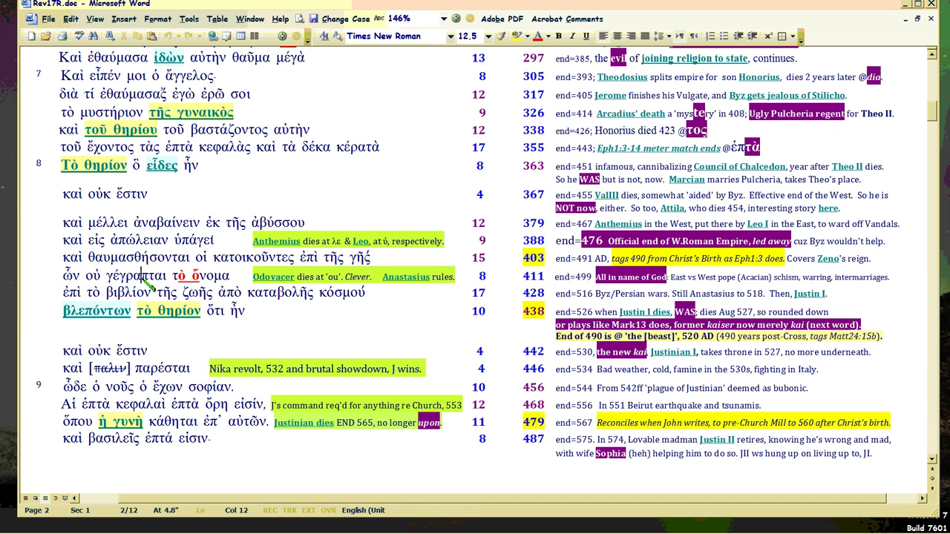
click(205, 276)
click(69, 293)
click(127, 295)
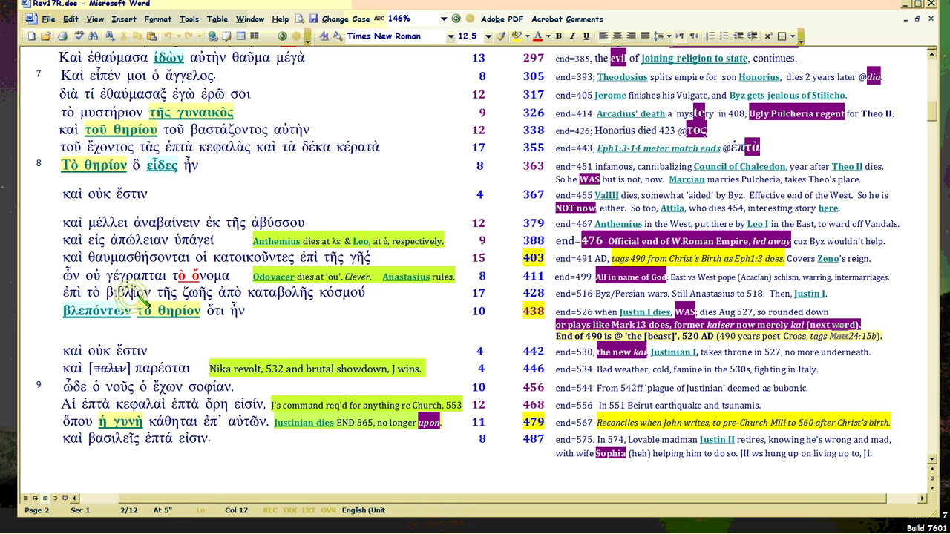
click(188, 296)
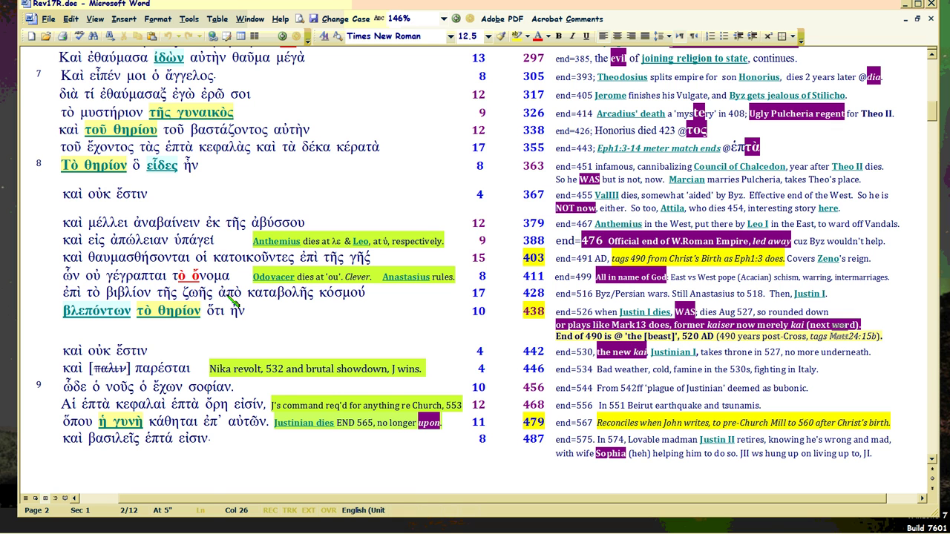
click(263, 294)
click(334, 294)
click(323, 293)
double_click(324, 293)
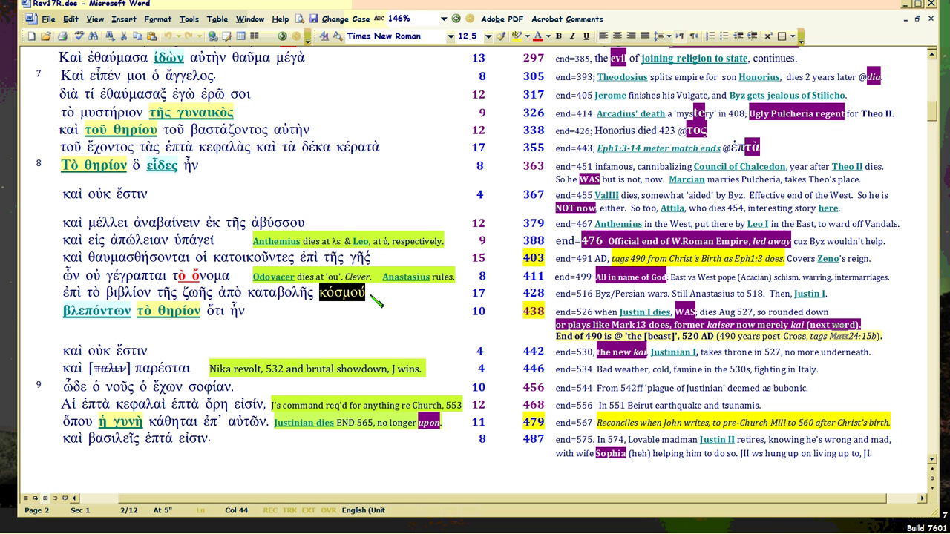
click(377, 301)
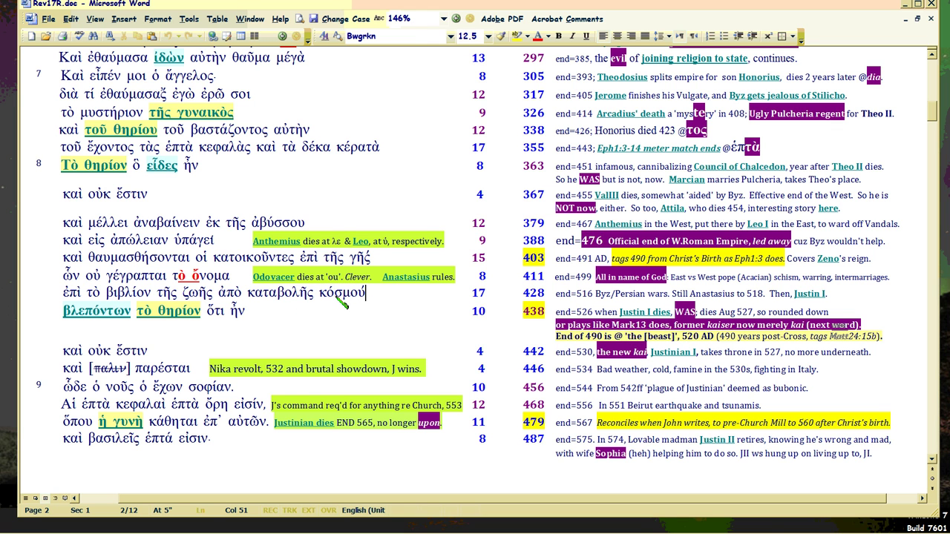
click(335, 294)
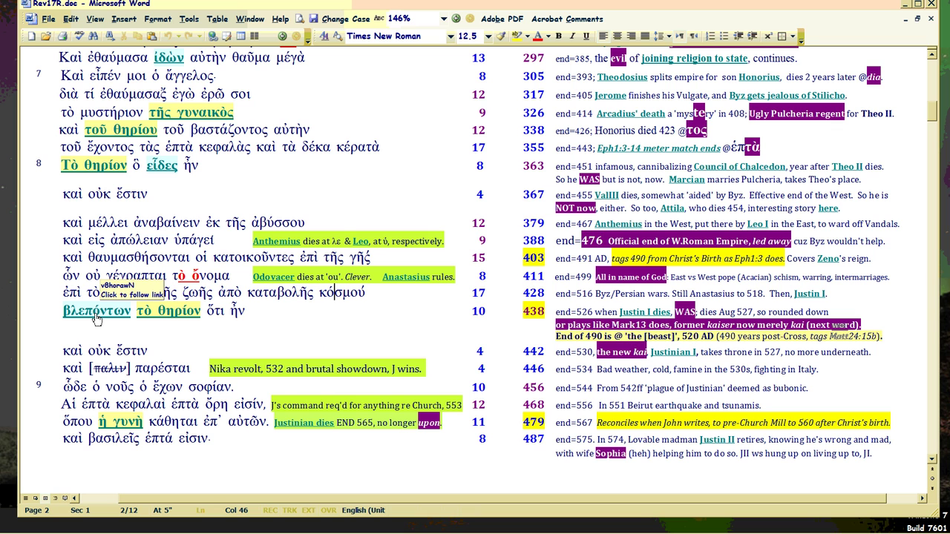
double_click(231, 314)
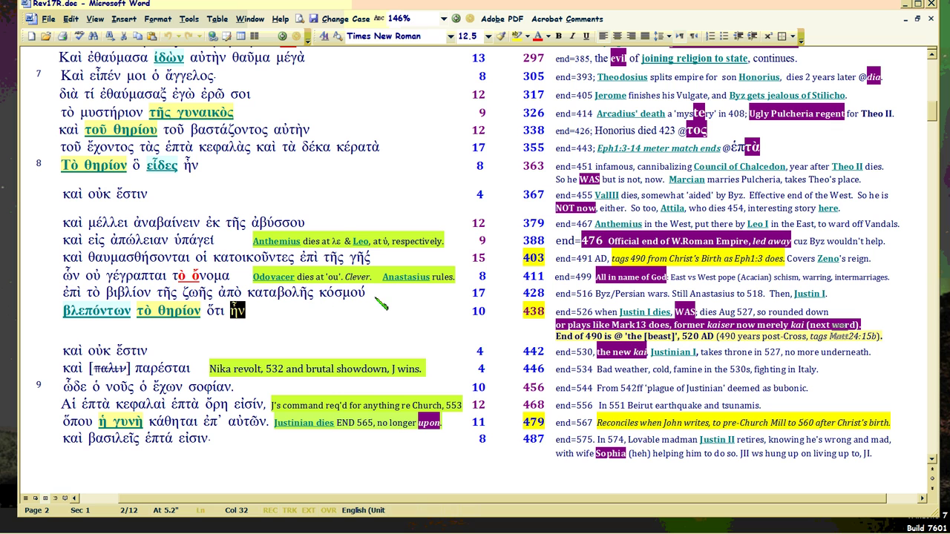
click(234, 282)
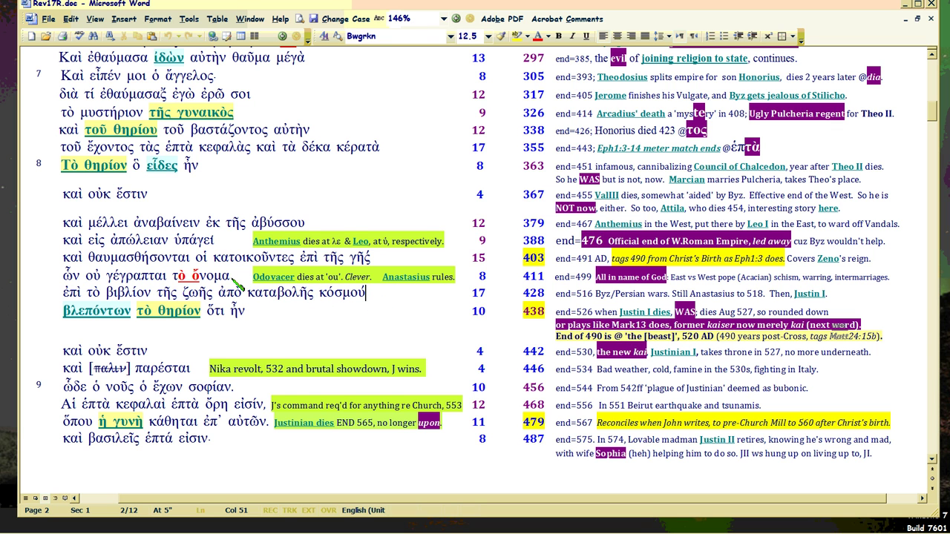
click(59, 273)
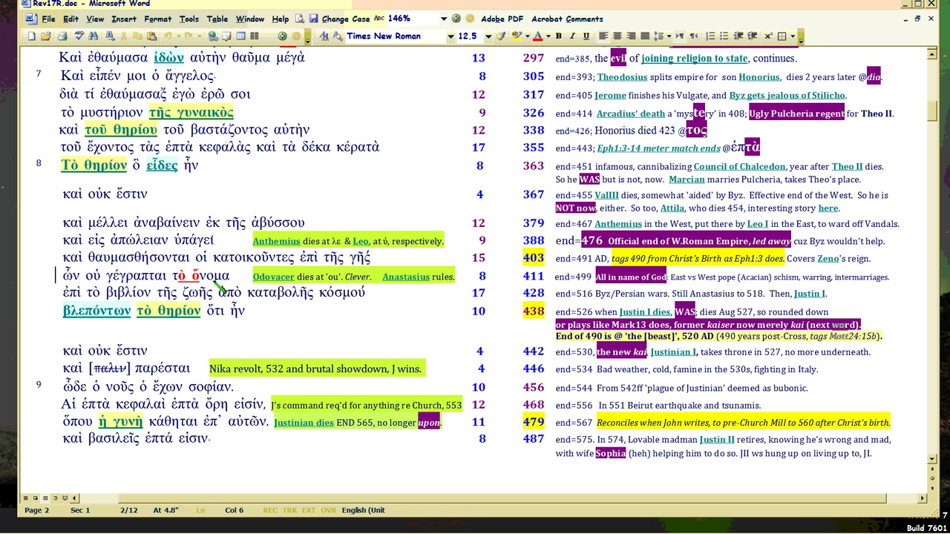
click(470, 292)
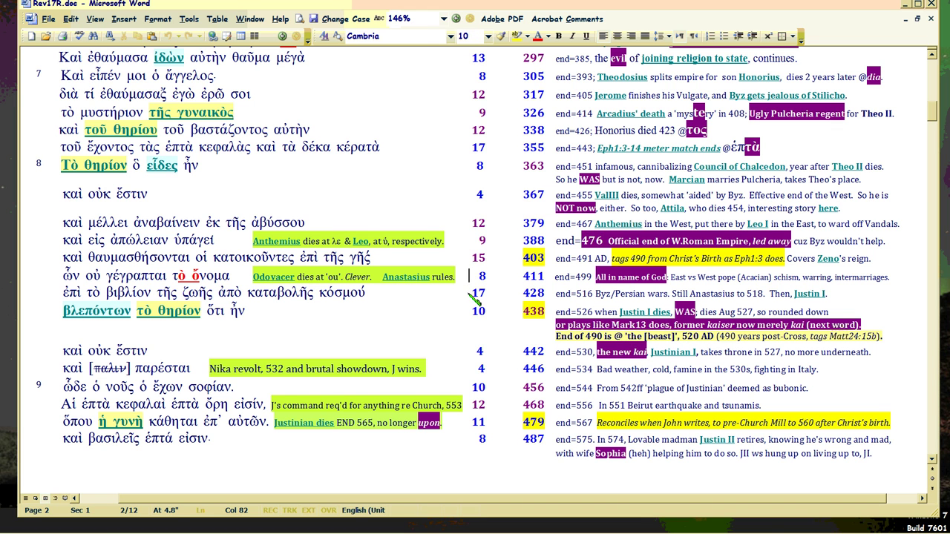
click(470, 276)
click(467, 294)
click(469, 276)
click(317, 297)
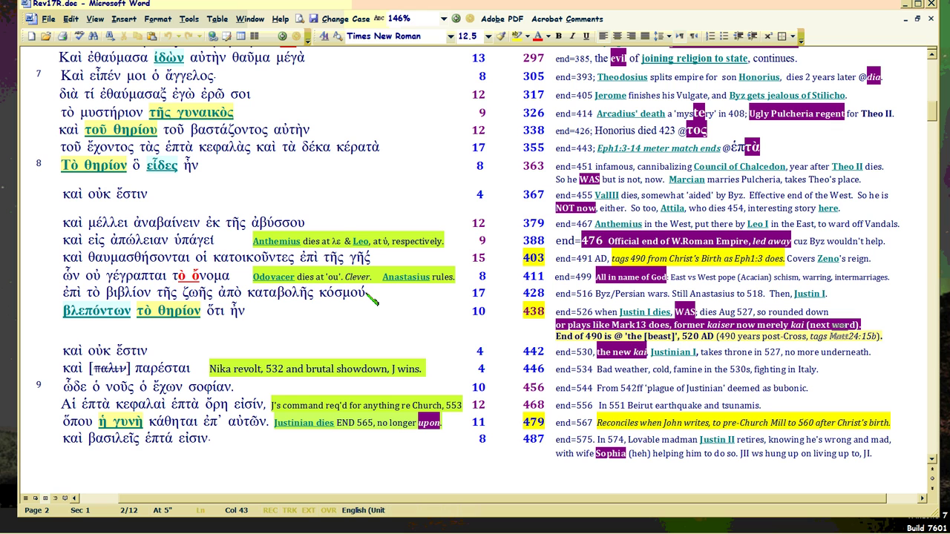
click(366, 293)
double_click(327, 295)
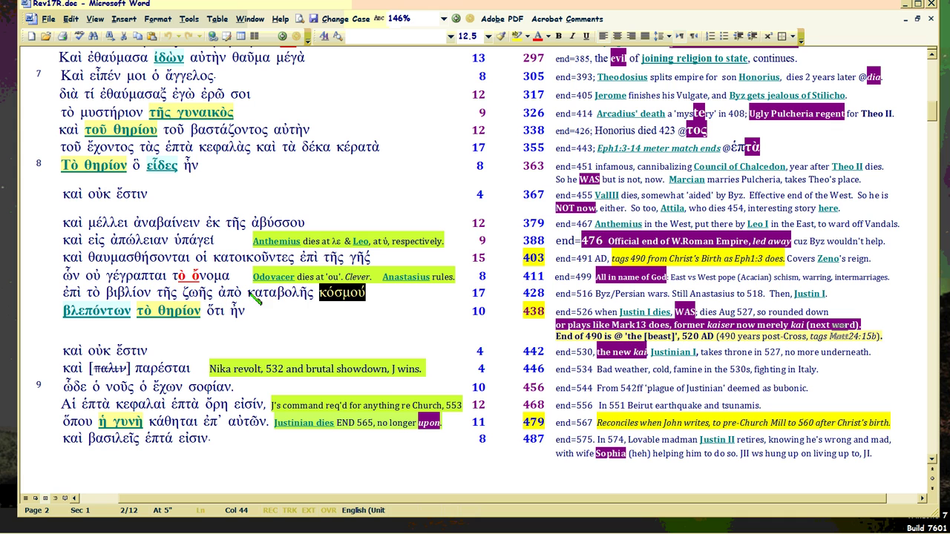
drag(217, 260, 380, 265)
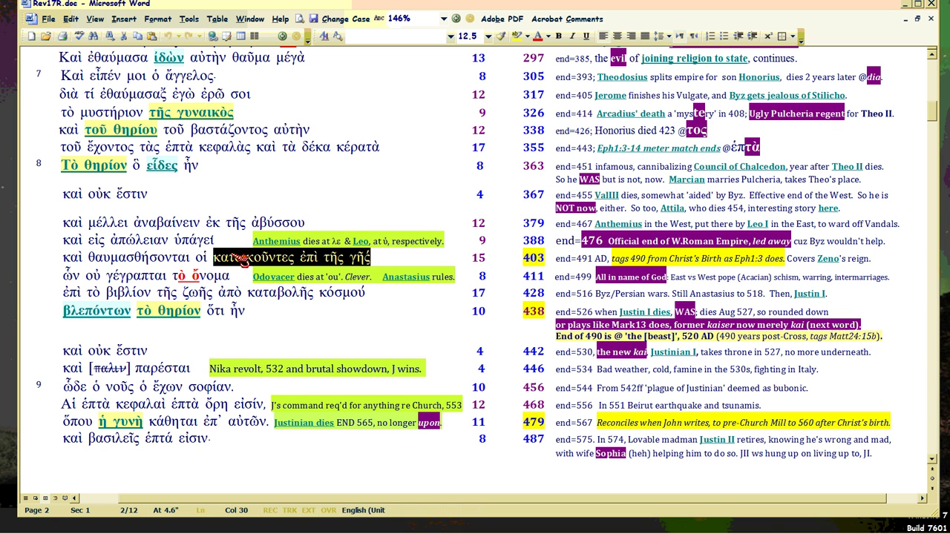
click(206, 260)
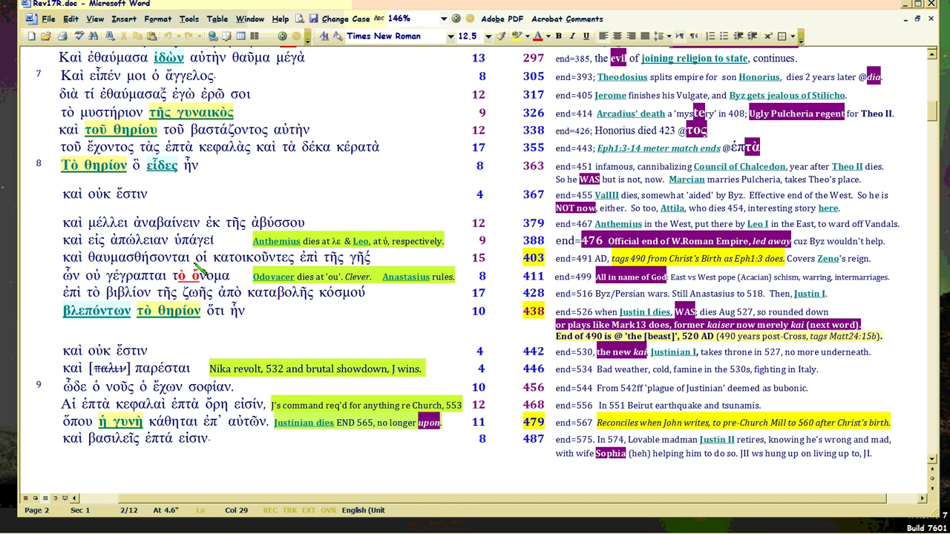
double_click(202, 259)
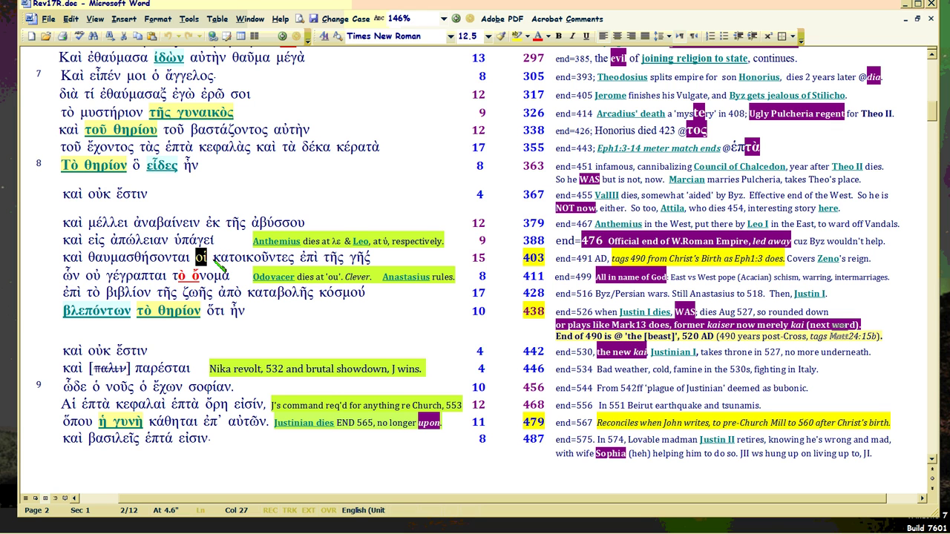
text(kai)
key(ctrl+z)
drag(196, 258, 371, 262)
double_click(201, 258)
drag(213, 257, 275, 256)
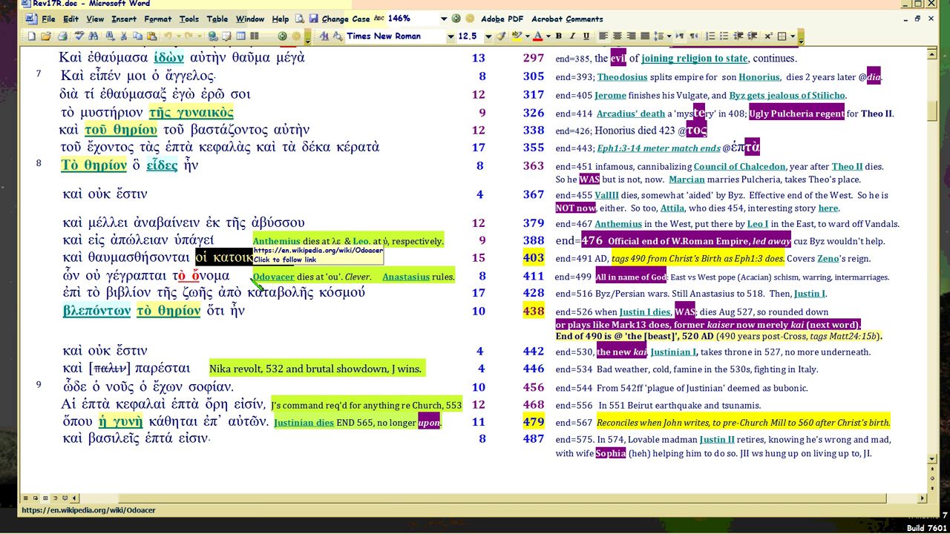
click(385, 258)
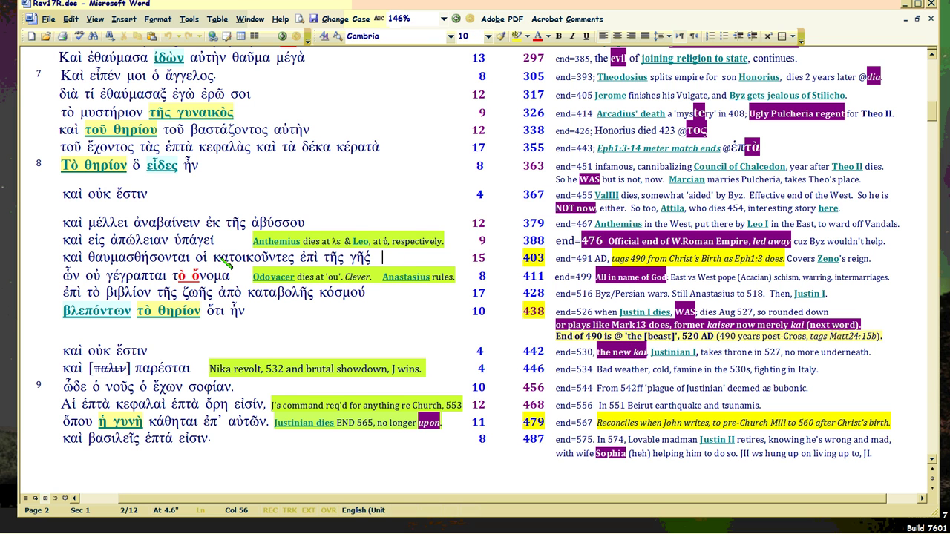
drag(195, 259, 381, 264)
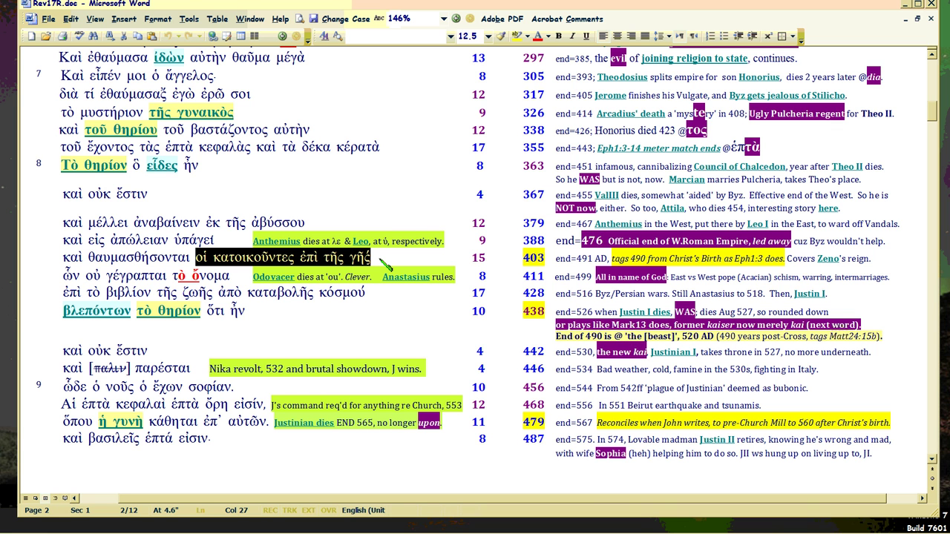
click(385, 265)
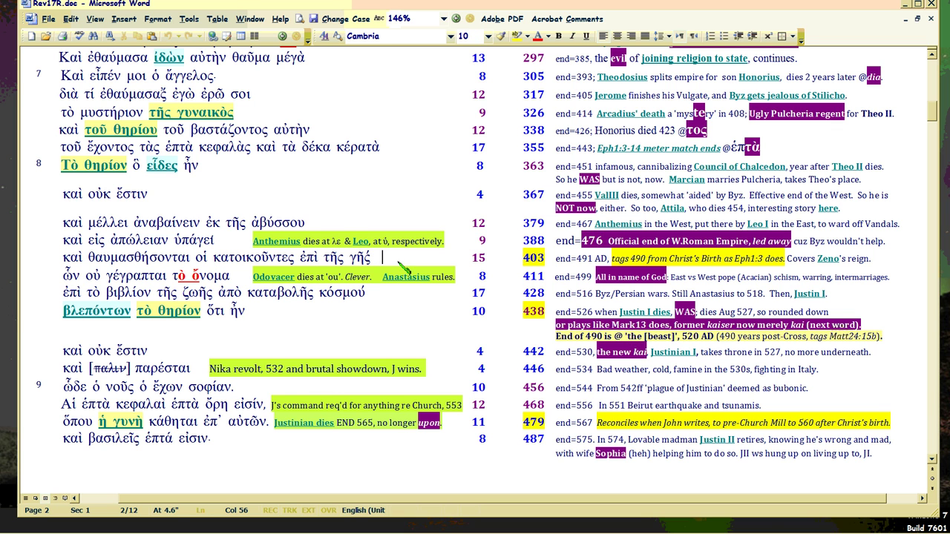
click(513, 260)
click(544, 311)
click(512, 313)
click(547, 312)
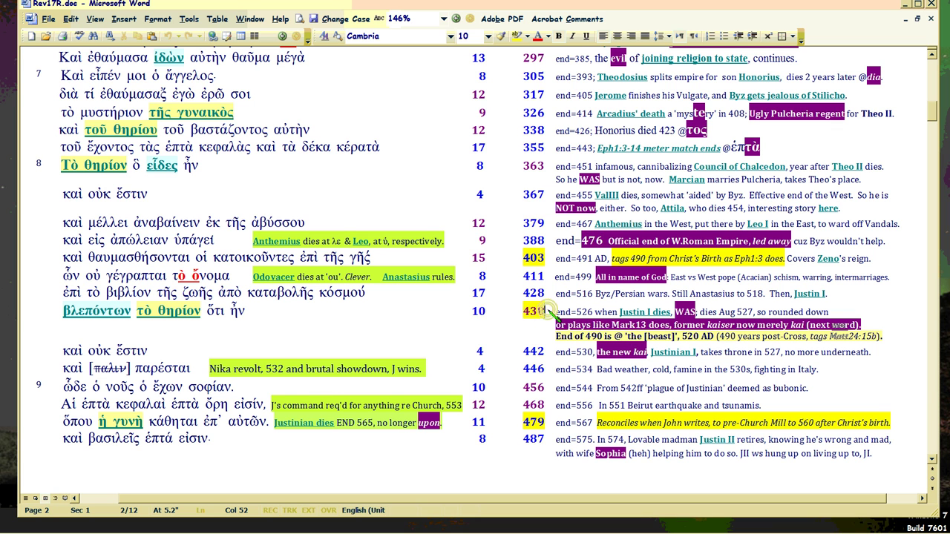
click(244, 312)
click(228, 312)
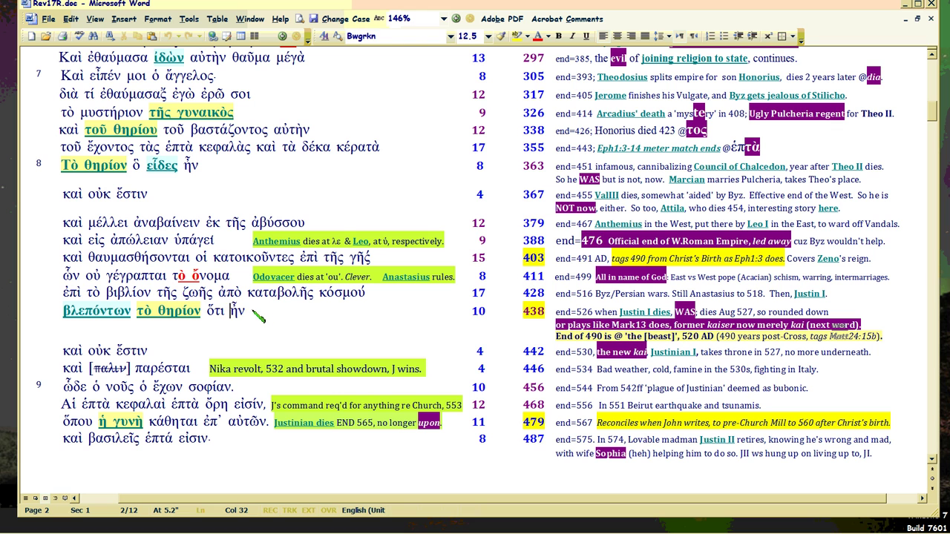
click(250, 315)
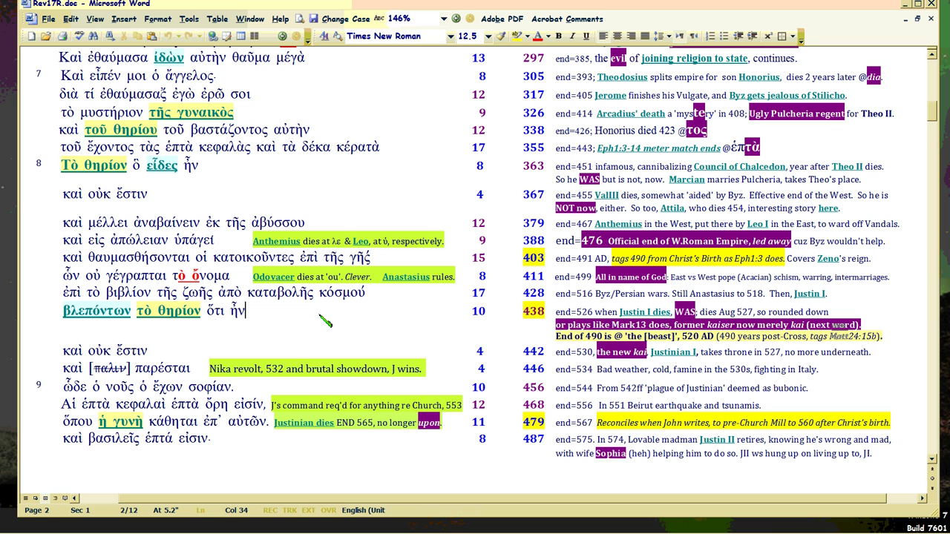
click(517, 257)
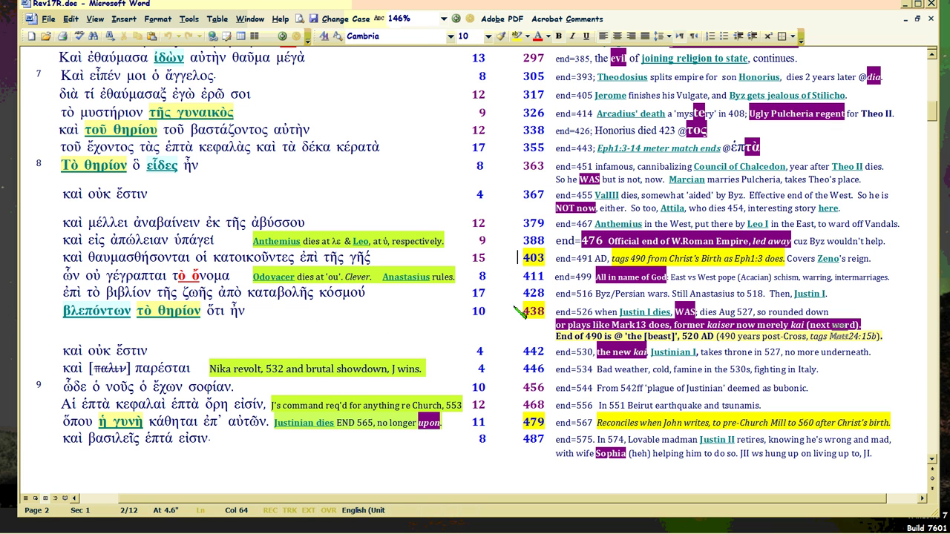
click(513, 258)
click(546, 312)
click(515, 315)
click(516, 258)
click(521, 258)
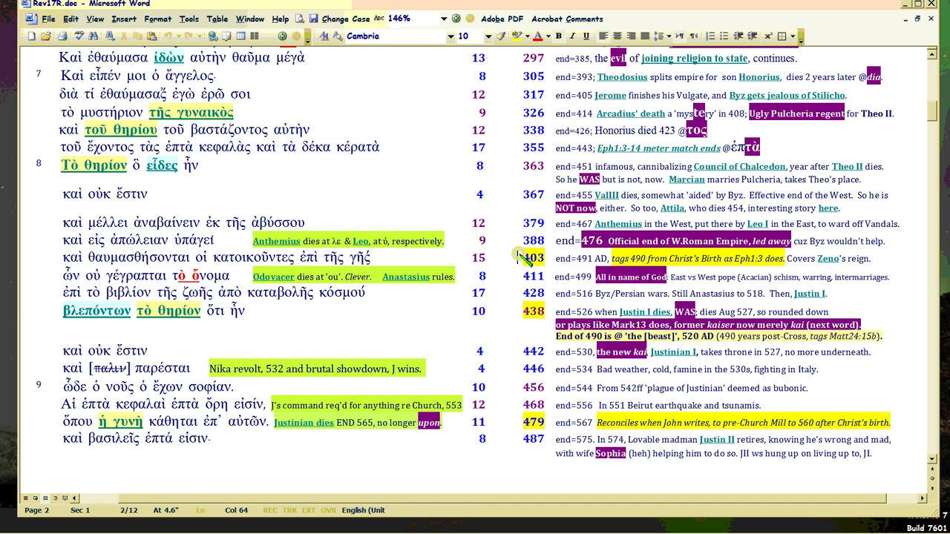
click(517, 312)
click(524, 260)
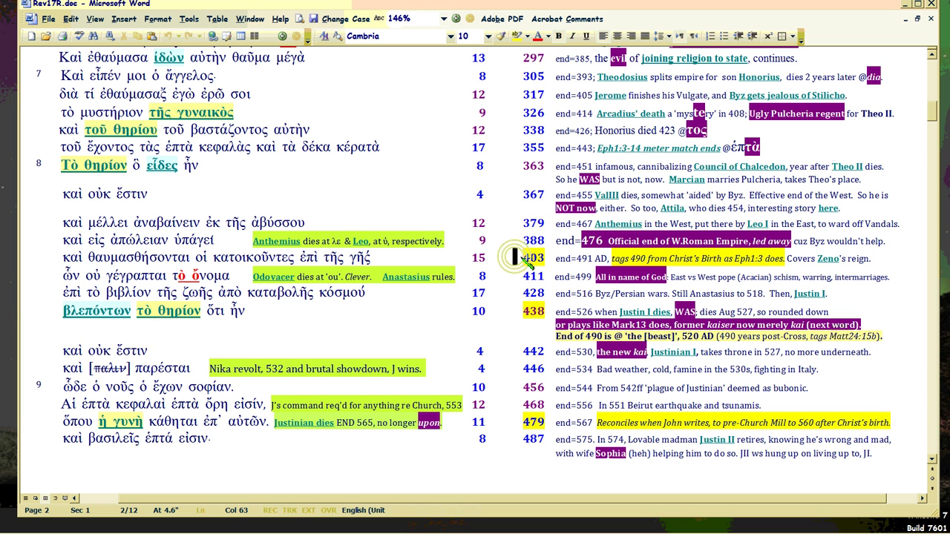
click(524, 313)
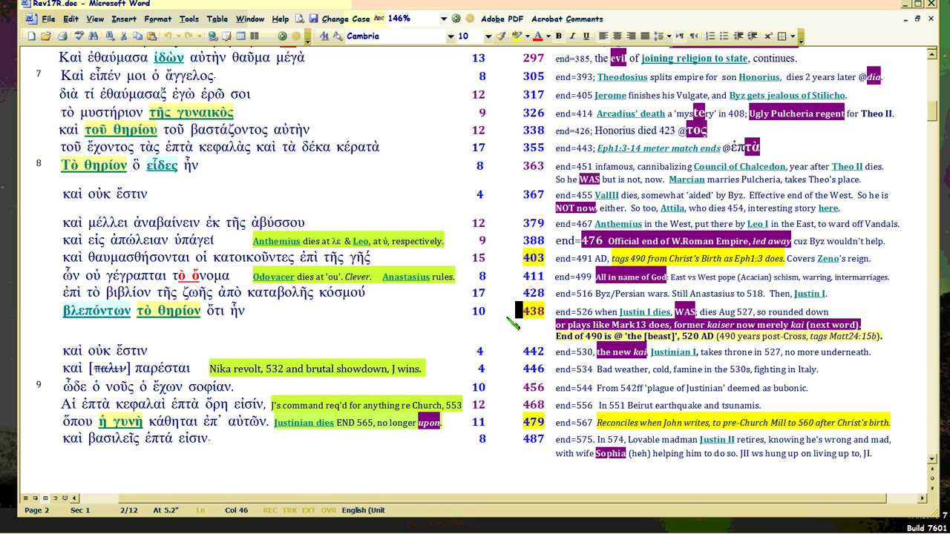
click(514, 313)
drag(670, 259, 699, 260)
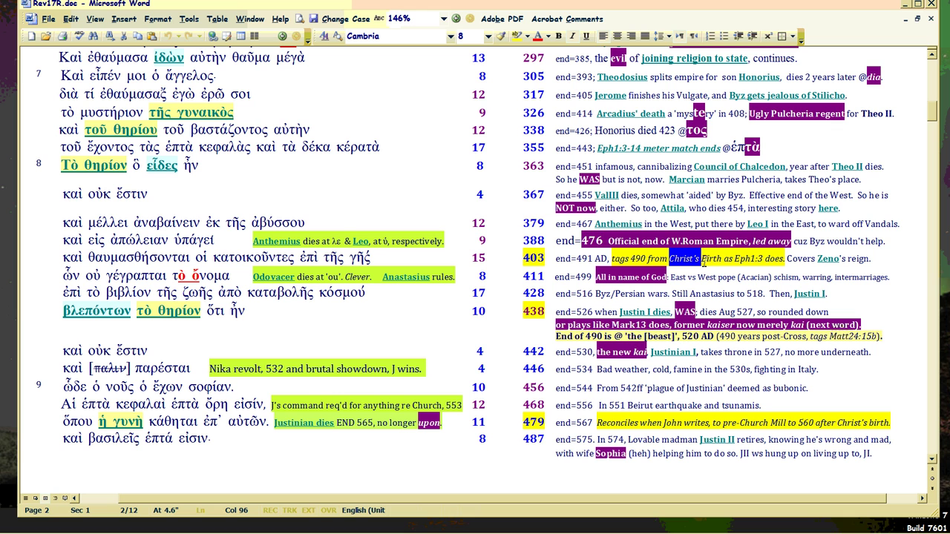
click(705, 262)
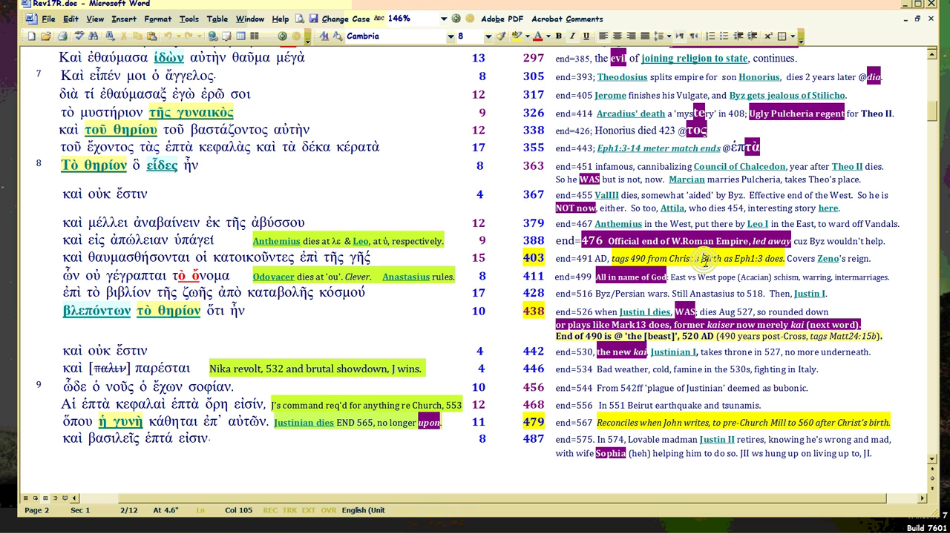
click(508, 263)
click(516, 313)
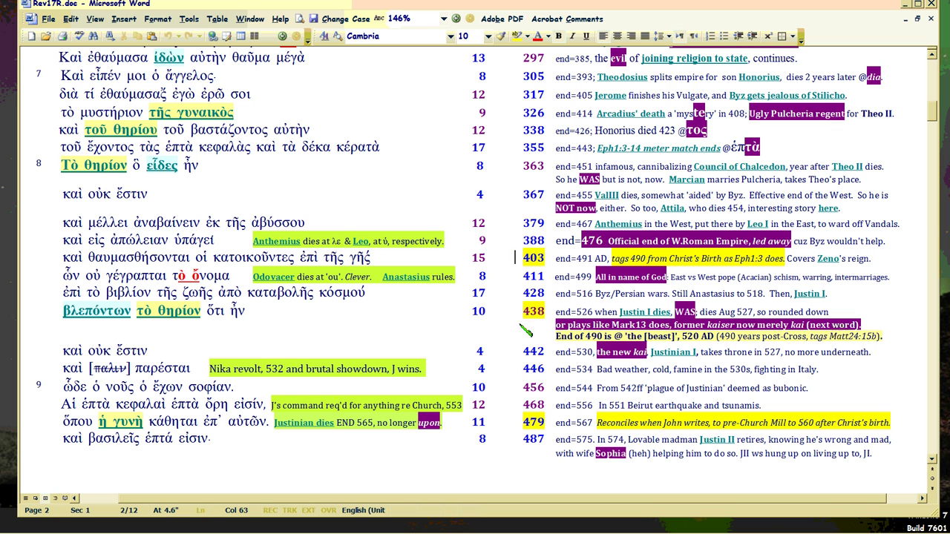
click(515, 258)
click(515, 313)
click(514, 259)
click(515, 313)
click(519, 262)
click(513, 311)
click(517, 261)
click(527, 265)
click(513, 312)
click(526, 317)
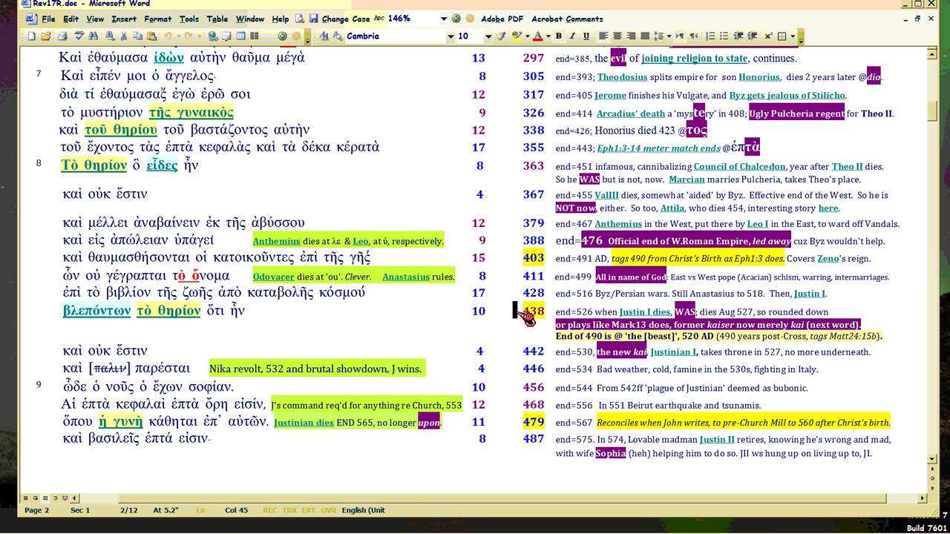
click(518, 258)
click(517, 313)
click(520, 311)
Compare the 403 and 438 dates in the meter table's notes column
click(518, 257)
click(513, 258)
click(515, 313)
click(515, 258)
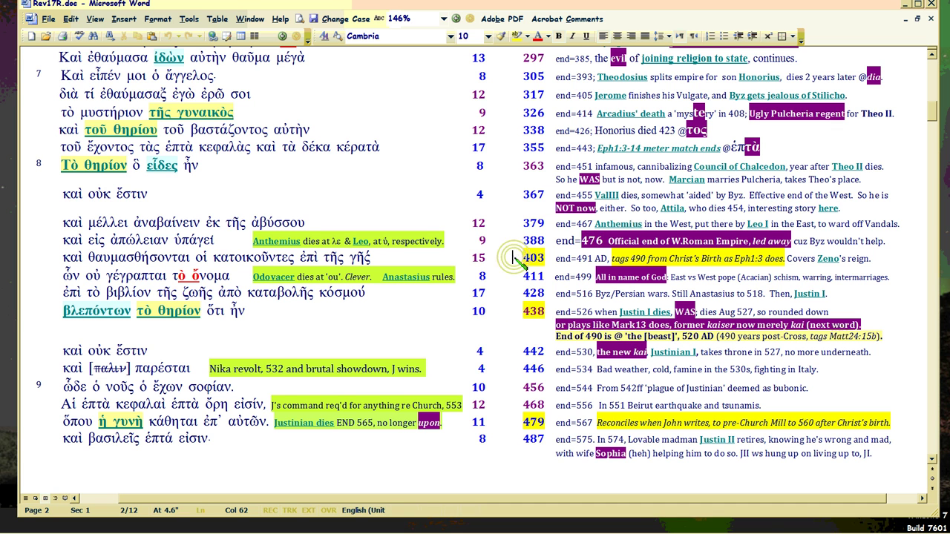
click(515, 313)
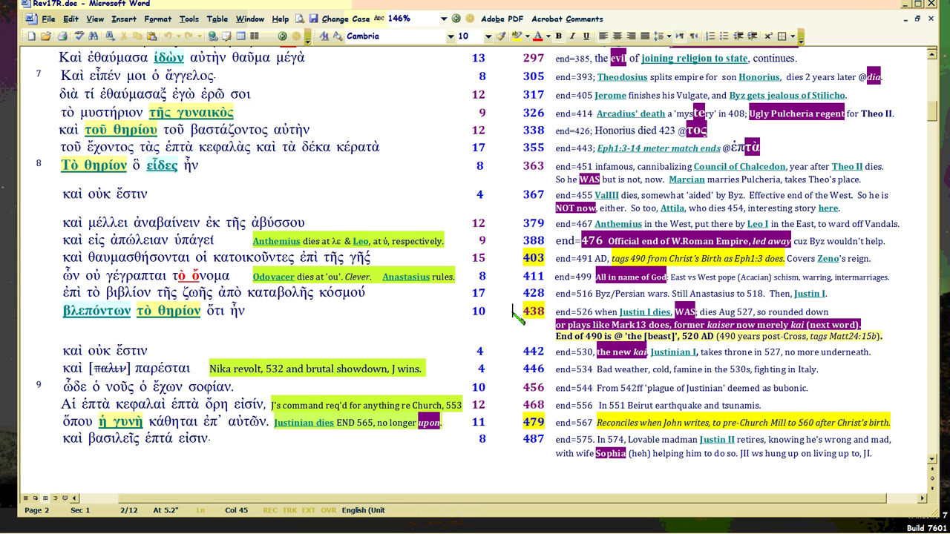
click(515, 260)
click(515, 311)
Point out the ὄνομα, ἐπὶ τὸ βιβλίον and καταβολῆς κόσμου lines
click(246, 283)
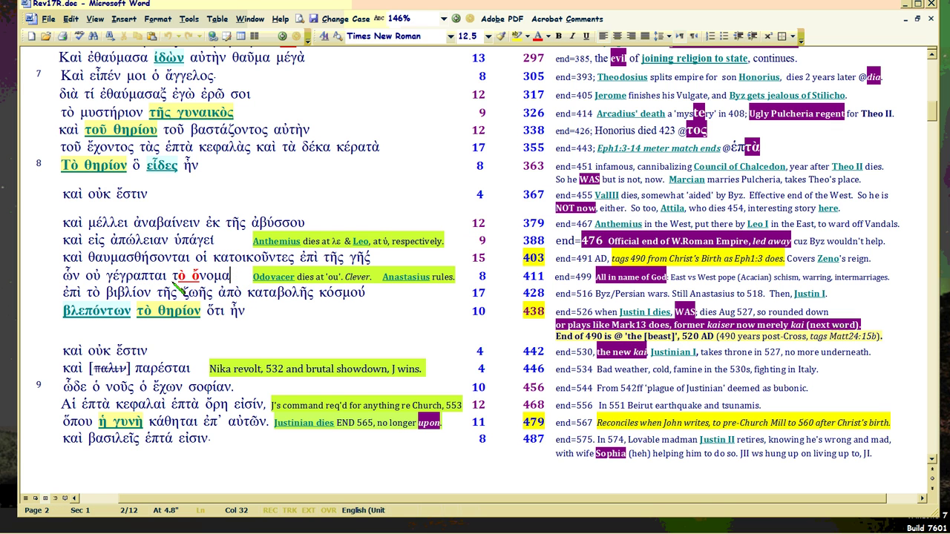
click(59, 291)
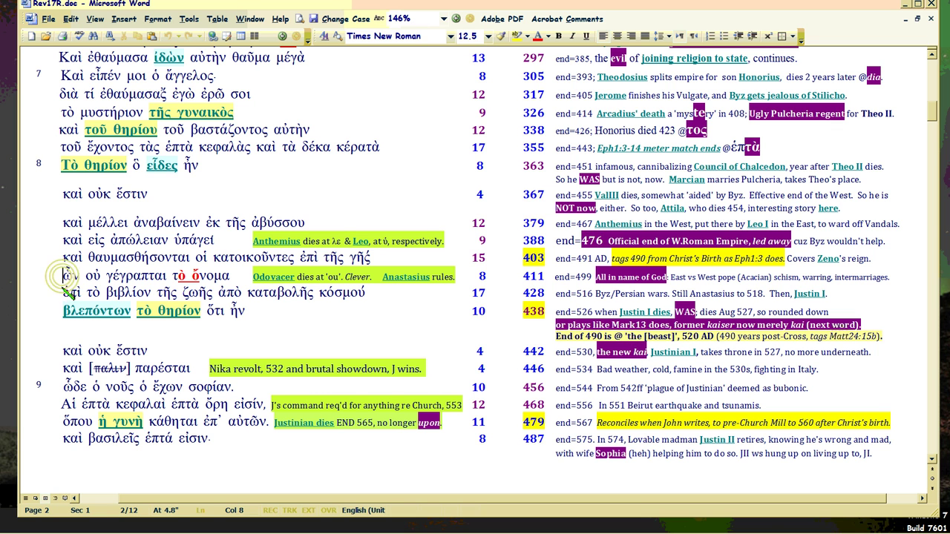
click(370, 295)
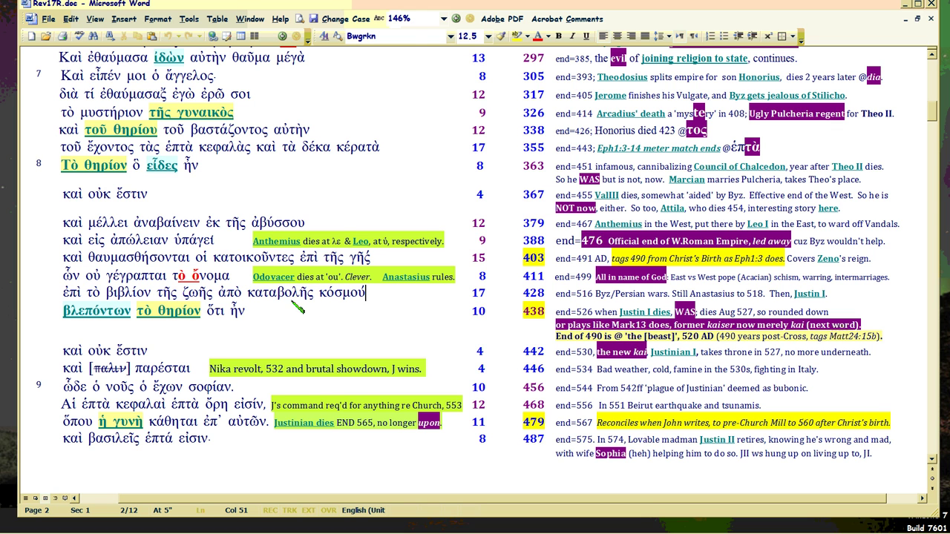
click(292, 293)
click(334, 294)
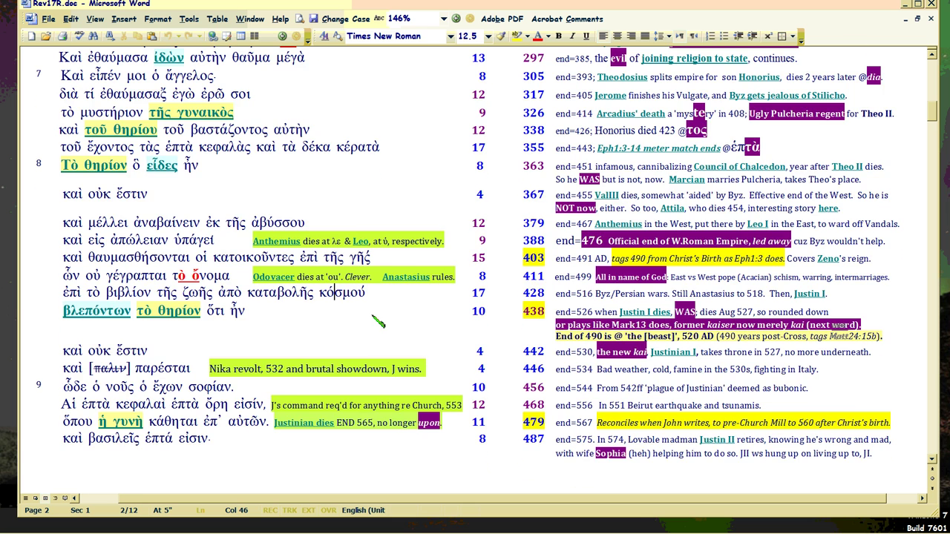
Scroll up to verse 6 and point out αἵματος, ἐθαύμασα, θαυμασθήσονται and the γῆς line end
scroll(377, 321, up, 2)
click(139, 111)
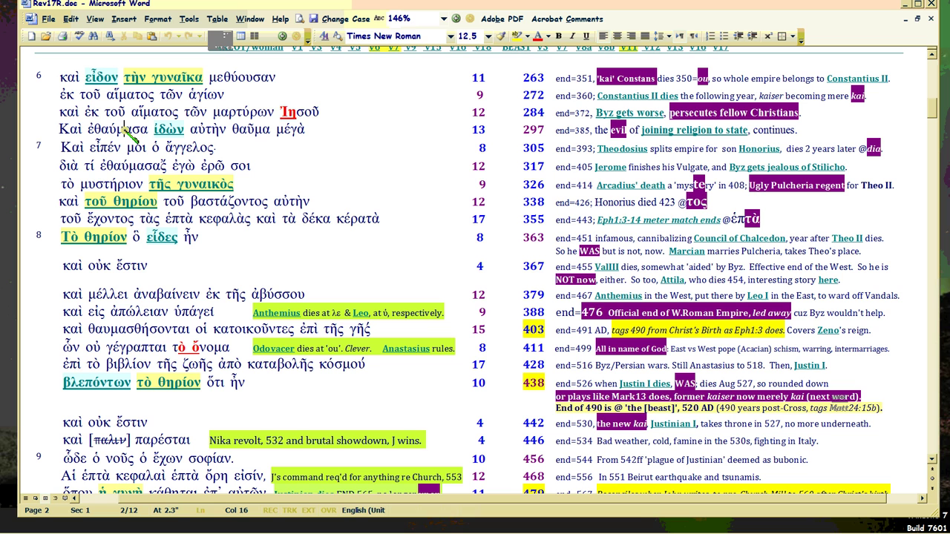
click(124, 129)
click(117, 329)
click(380, 331)
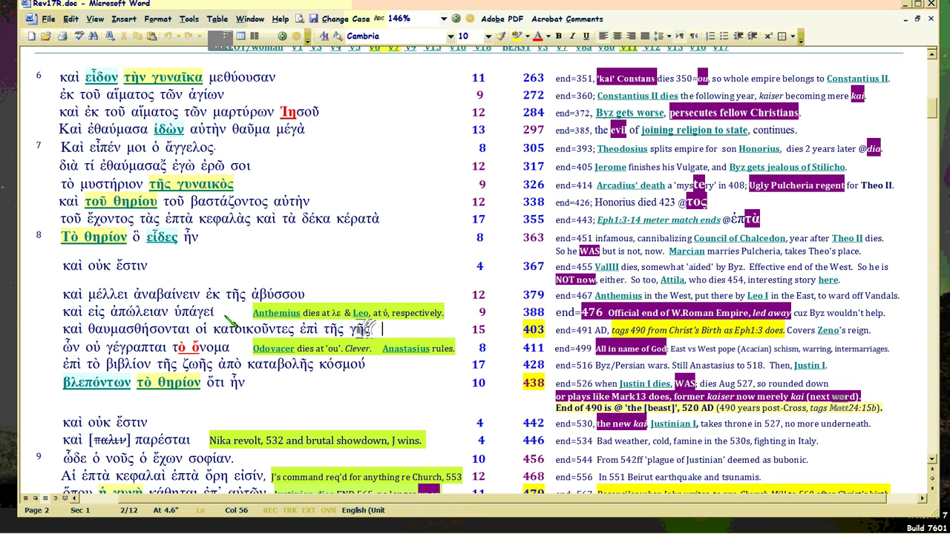
double_click(191, 237)
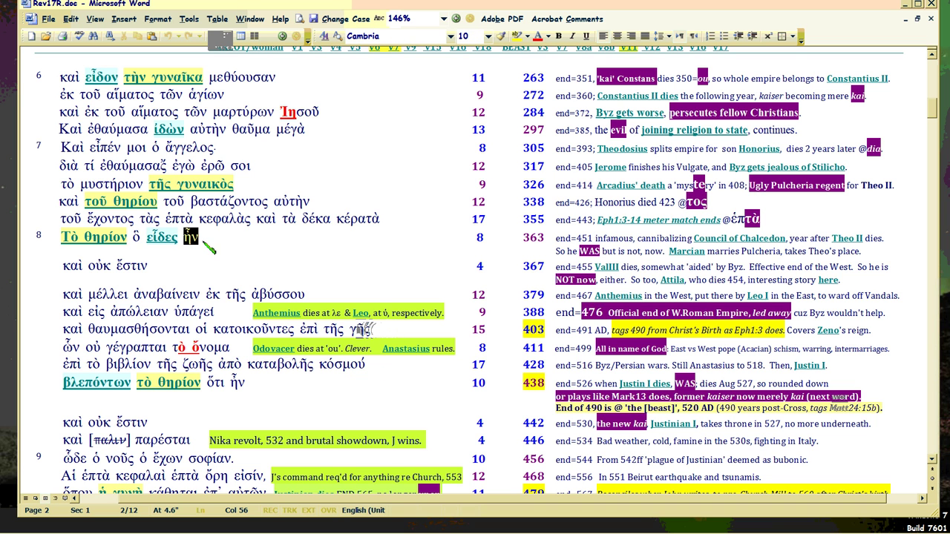
double_click(237, 382)
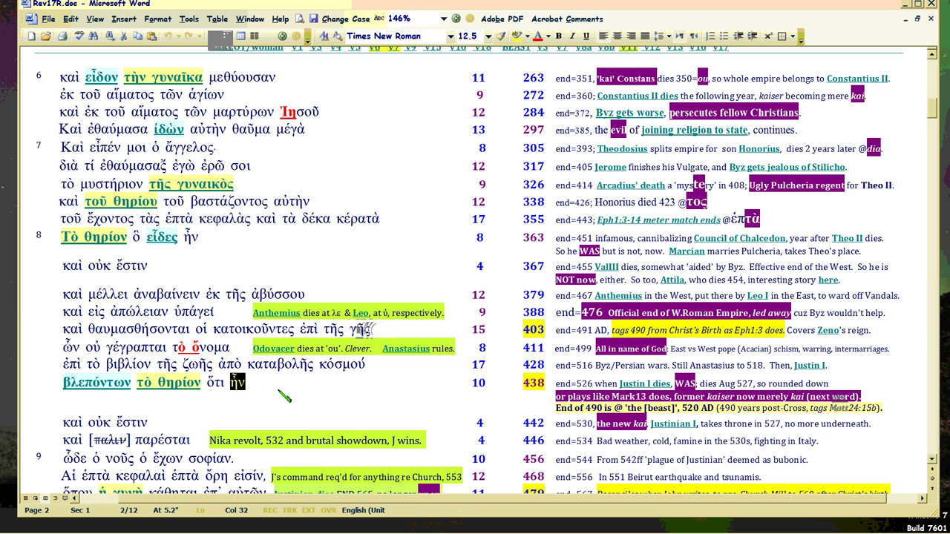